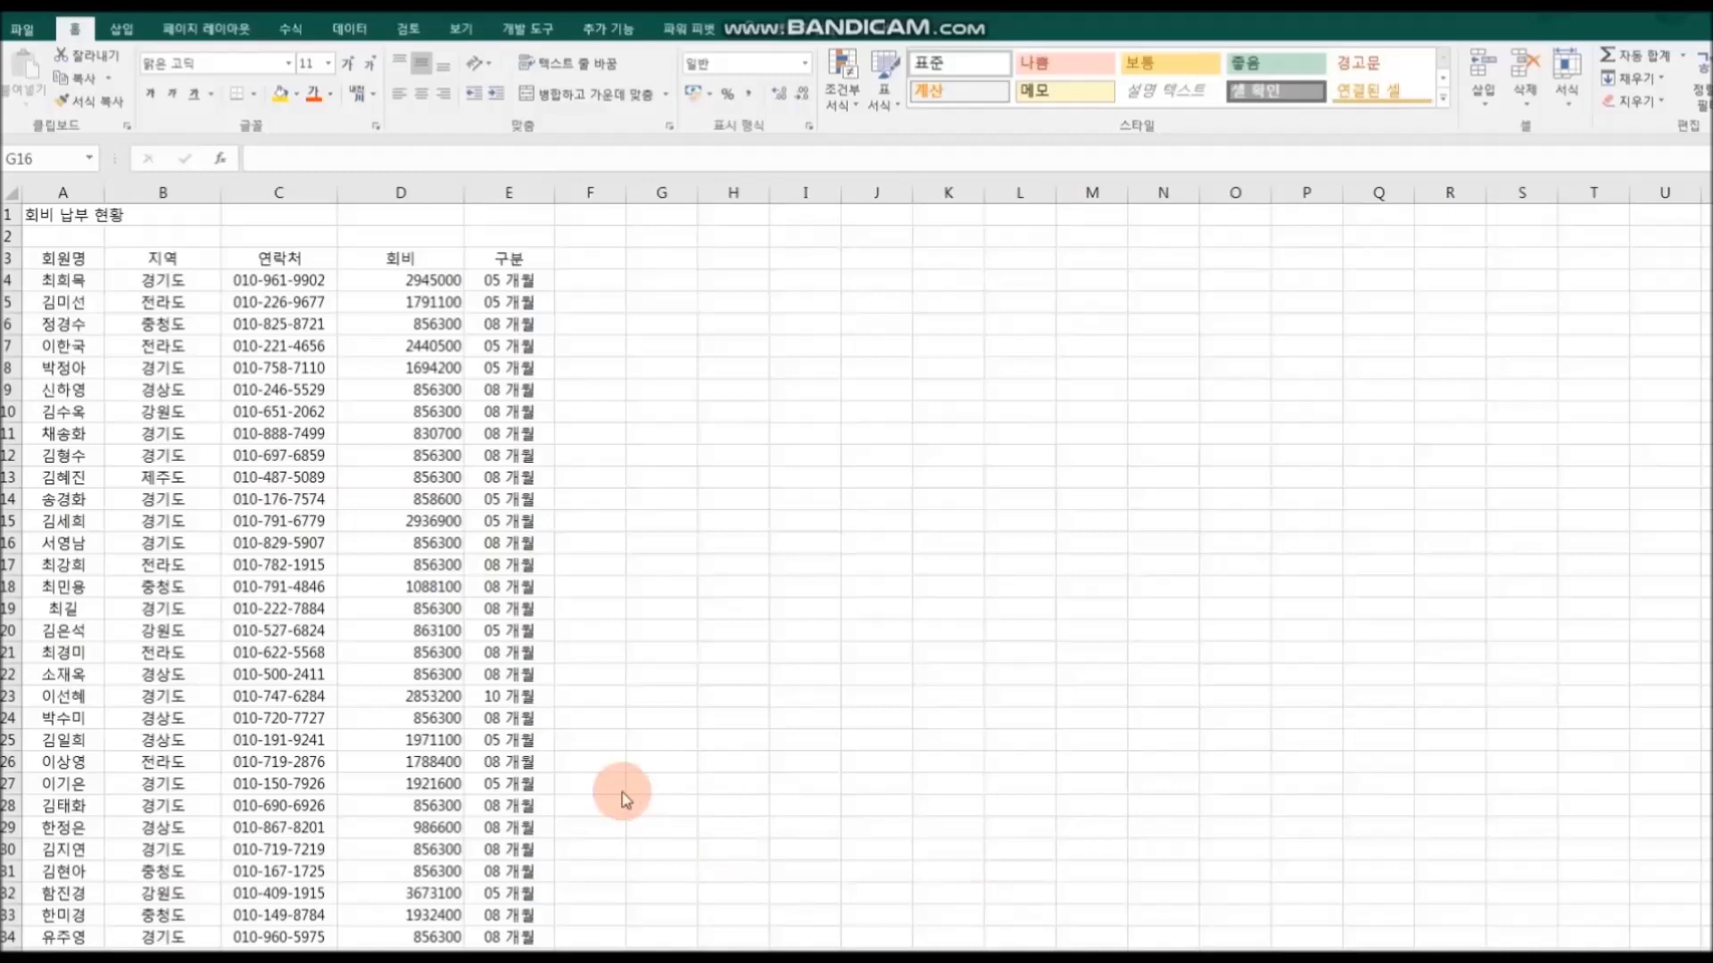
# Step: Make row 1, which holds the title 회비 납부 현황, noticeably taller
pyautogui.click(59, 219)
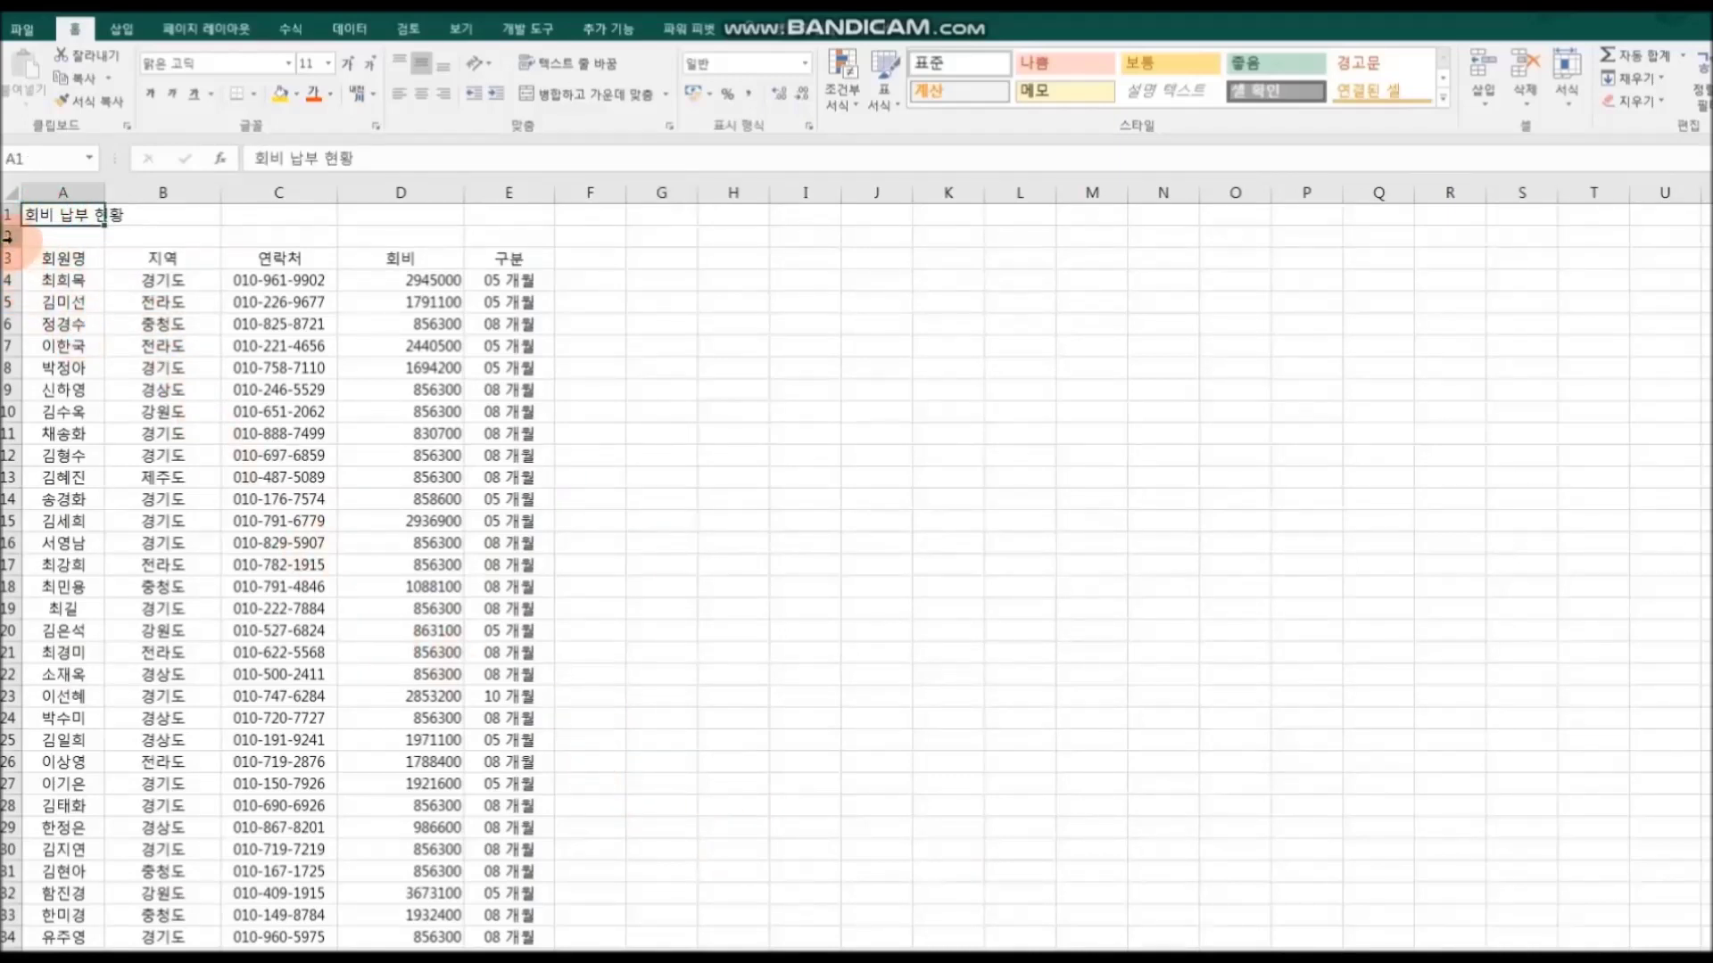
pyautogui.moveTo(12, 226); pyautogui.dragTo(12, 242)
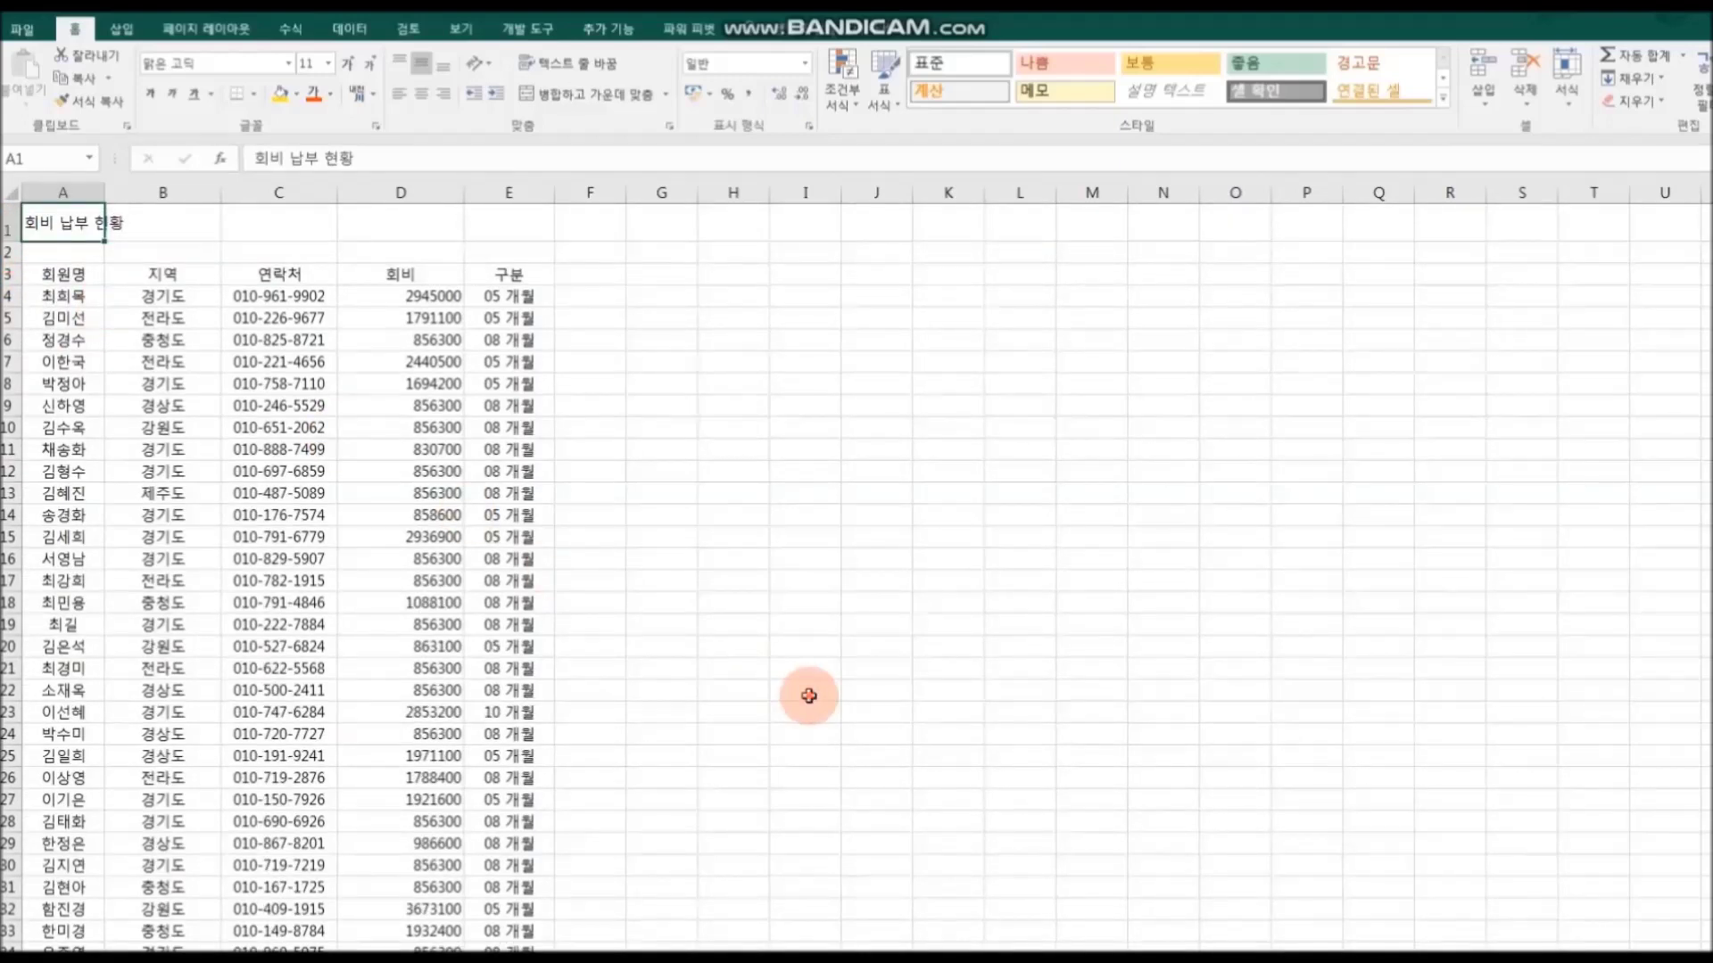
pyautogui.click(808, 695)
# Step: Merge and center the title 회비 납부 현황 across cells A1:E1
pyautogui.click(50, 227)
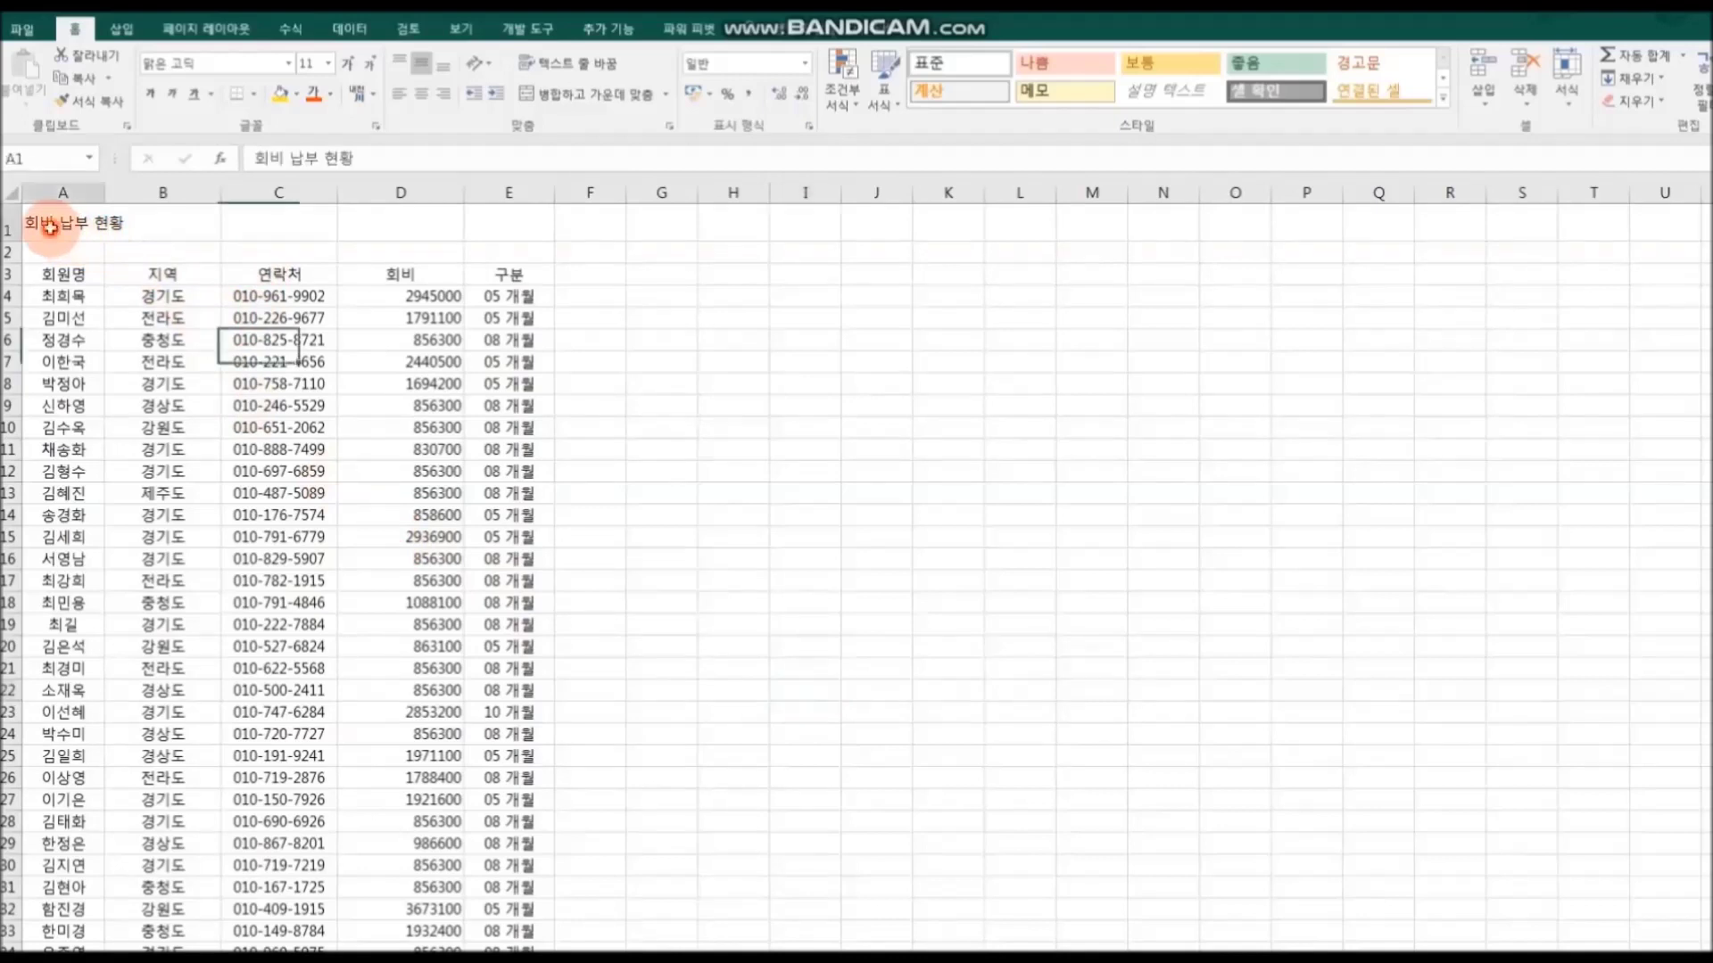
pyautogui.moveTo(50, 227); pyautogui.dragTo(500, 223)
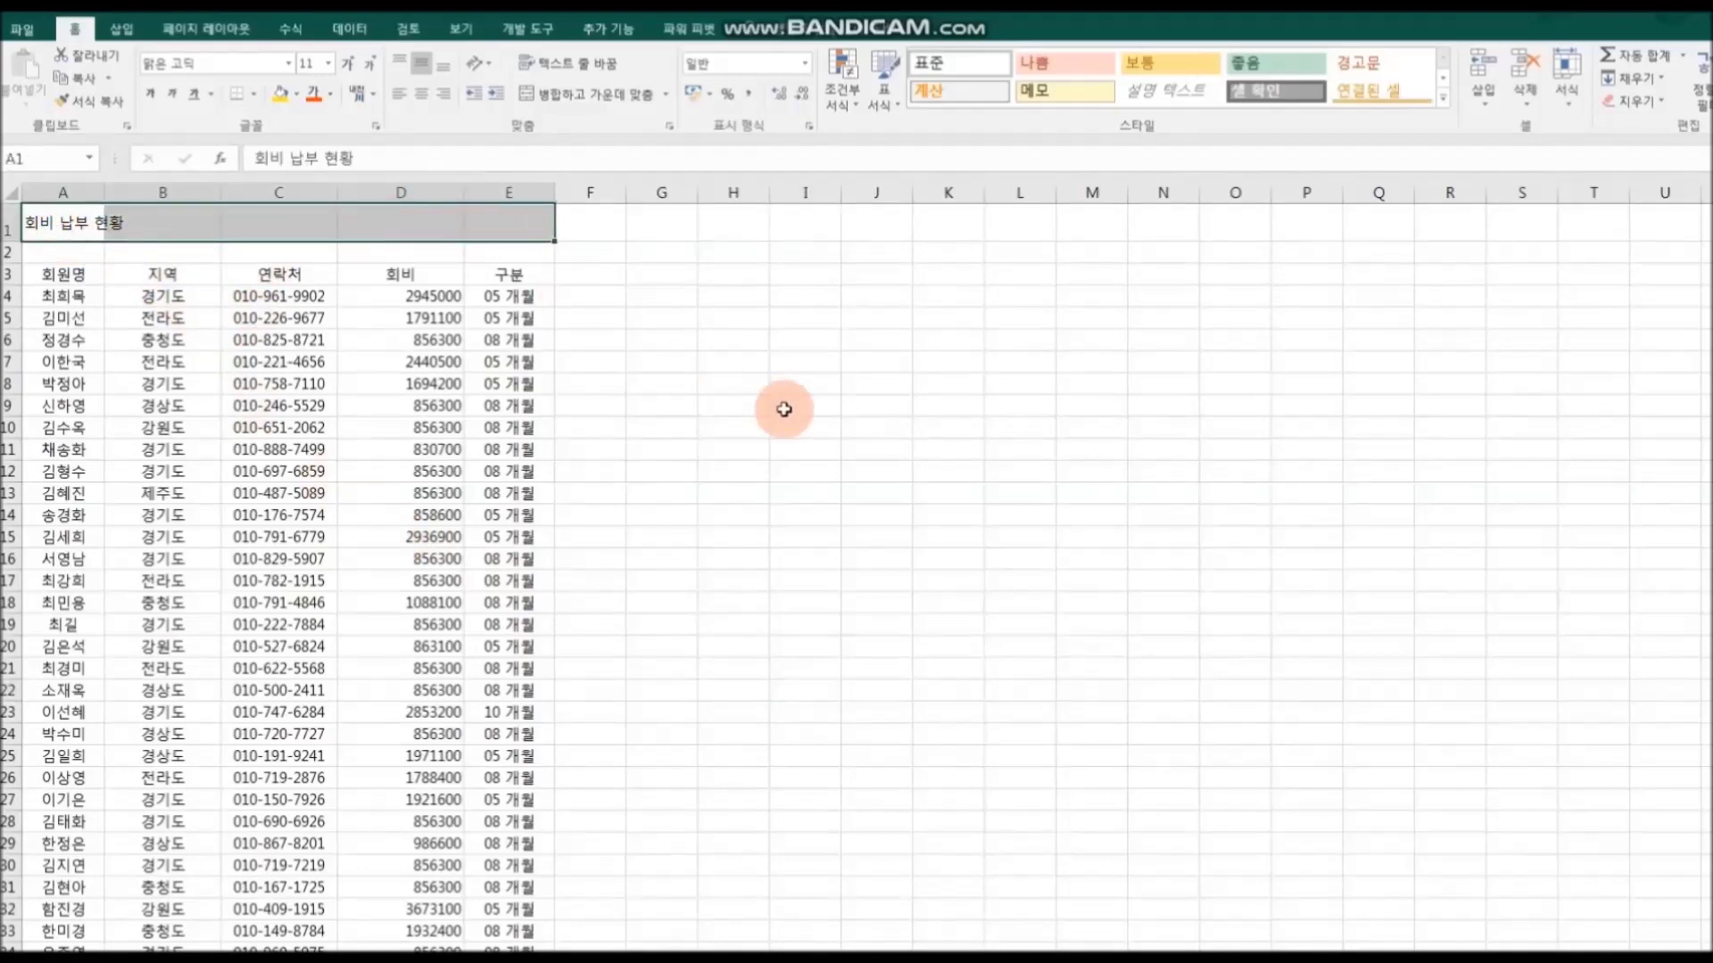
pyautogui.click(606, 99)
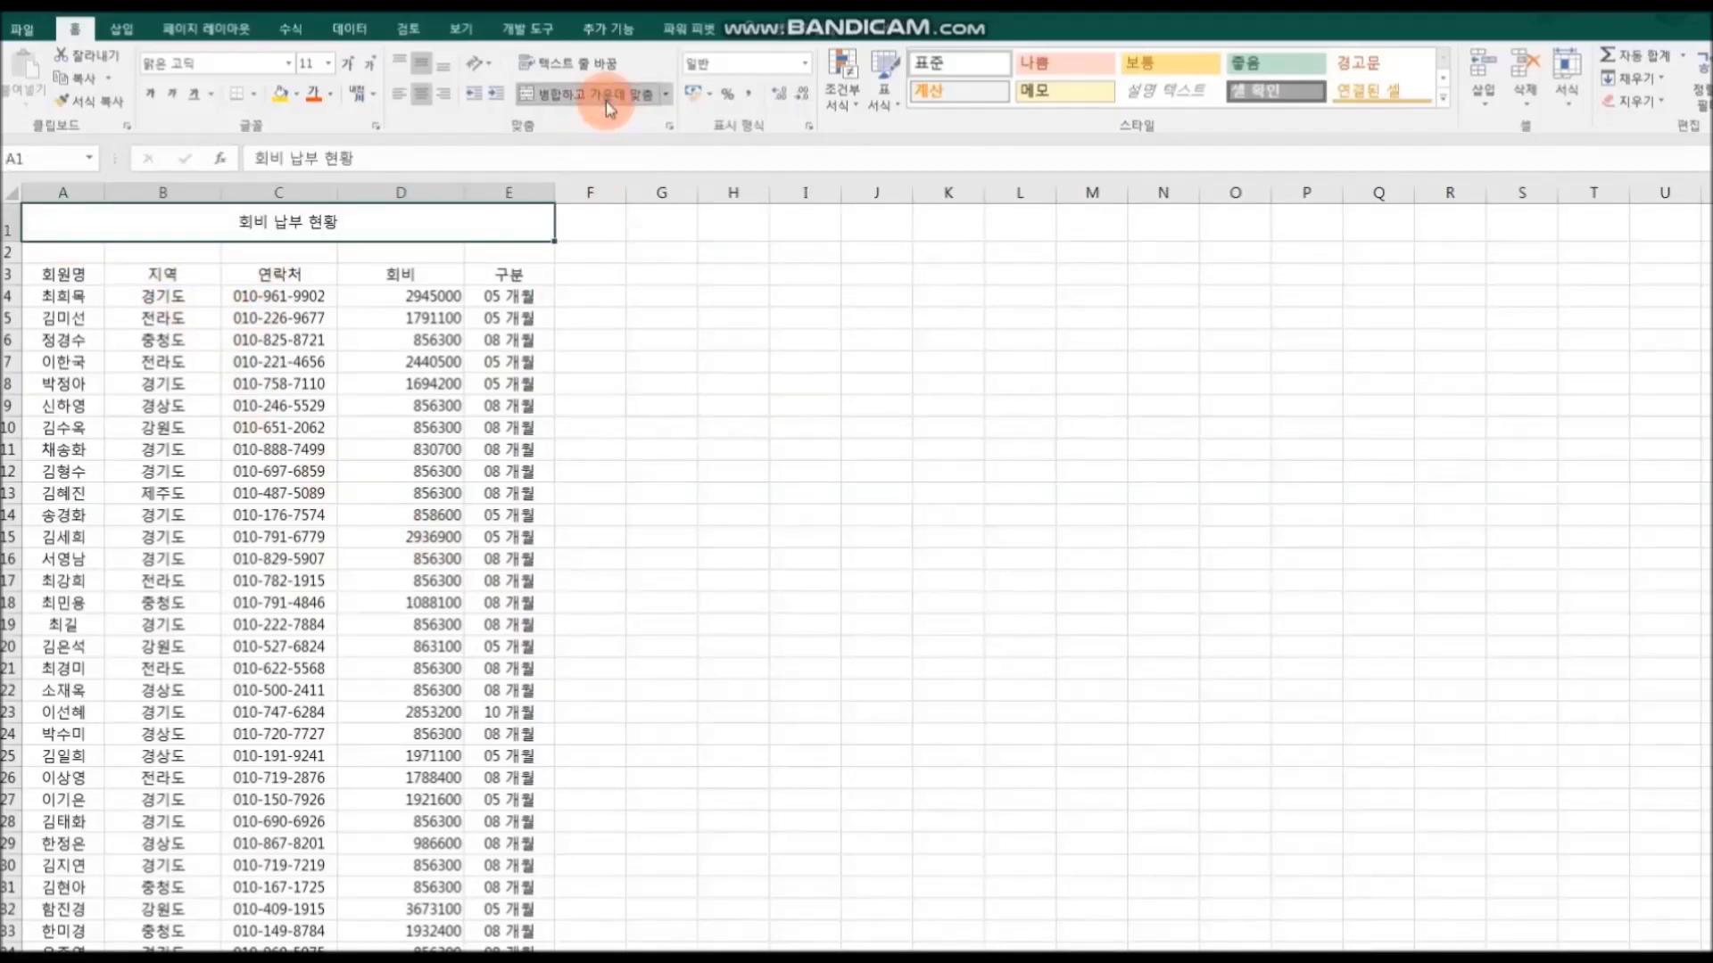
pyautogui.click(796, 403)
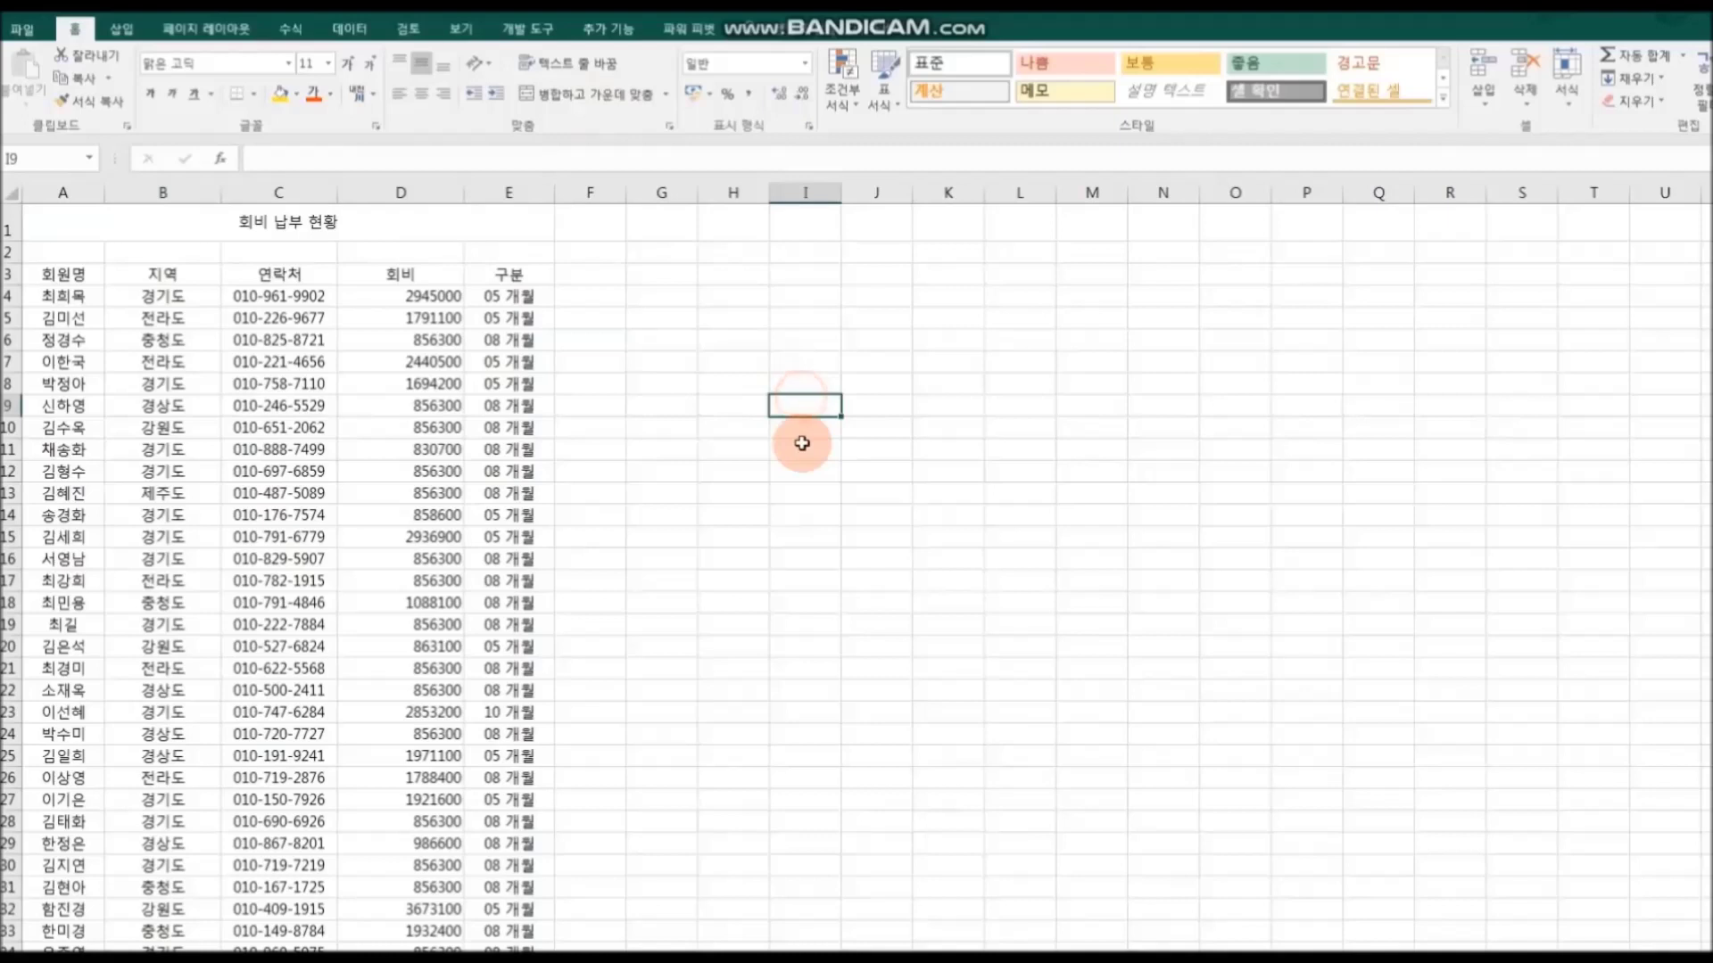
pyautogui.click(441, 235)
pyautogui.moveTo(67, 275); pyautogui.dragTo(500, 745)
pyautogui.click(788, 734)
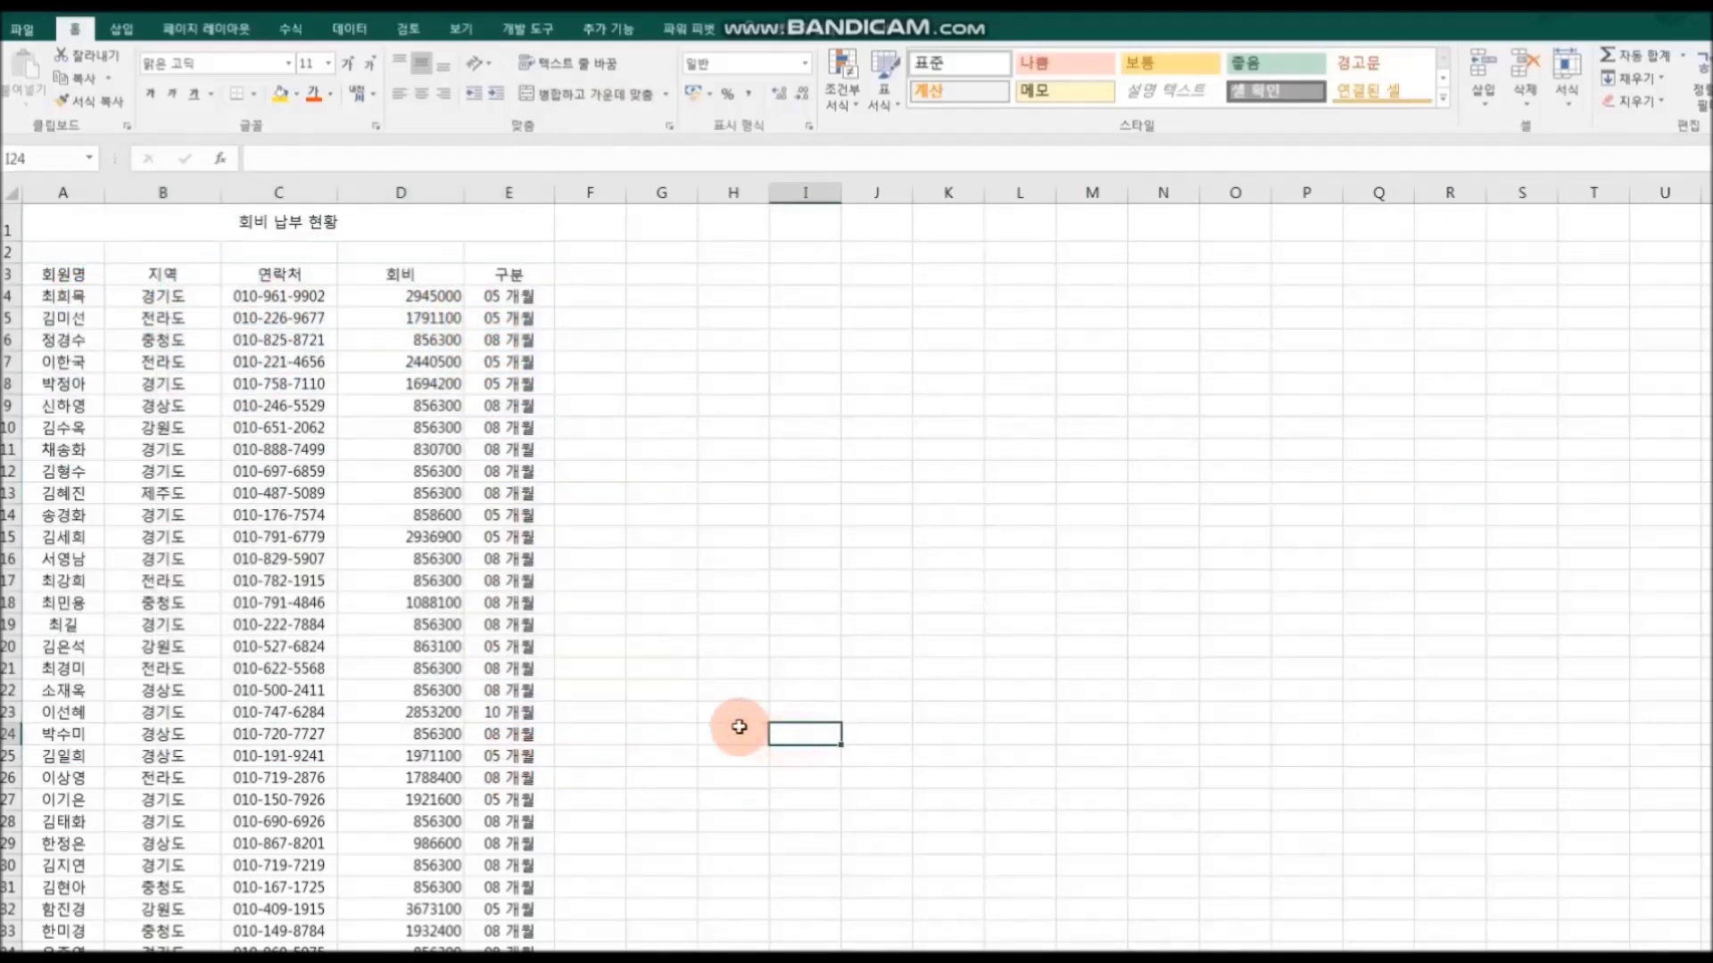
pyautogui.scroll(-13, 739, 727)
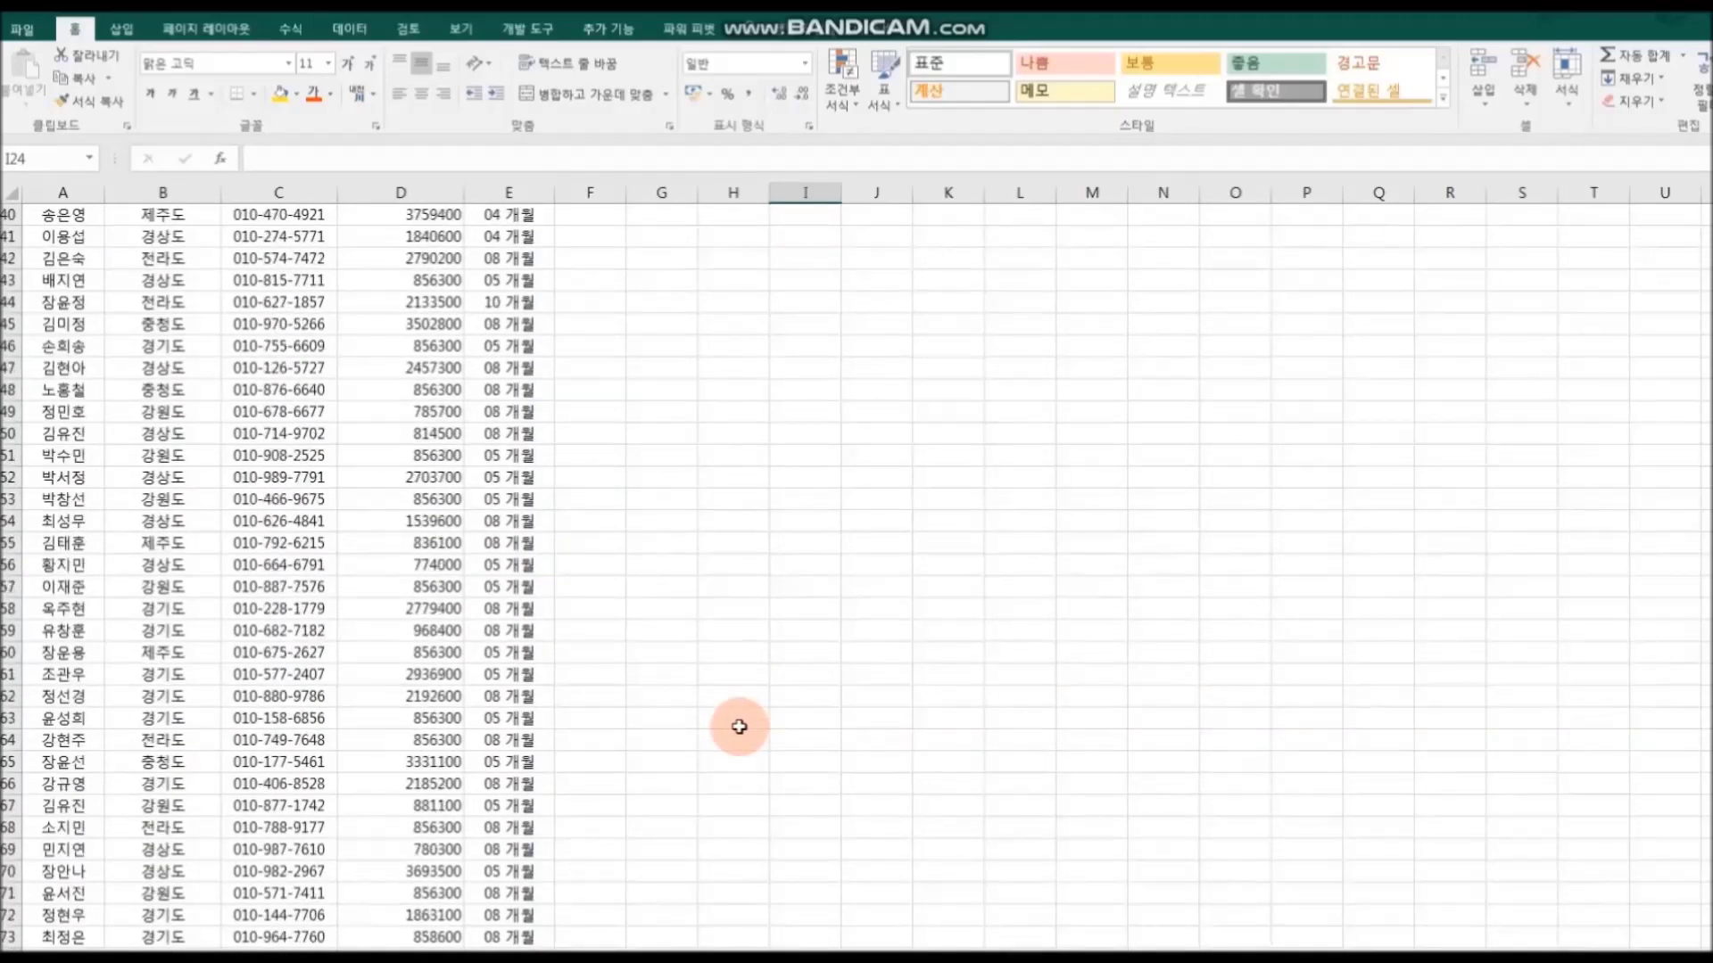
pyautogui.scroll(6, 739, 727)
pyautogui.scroll(7, 739, 727)
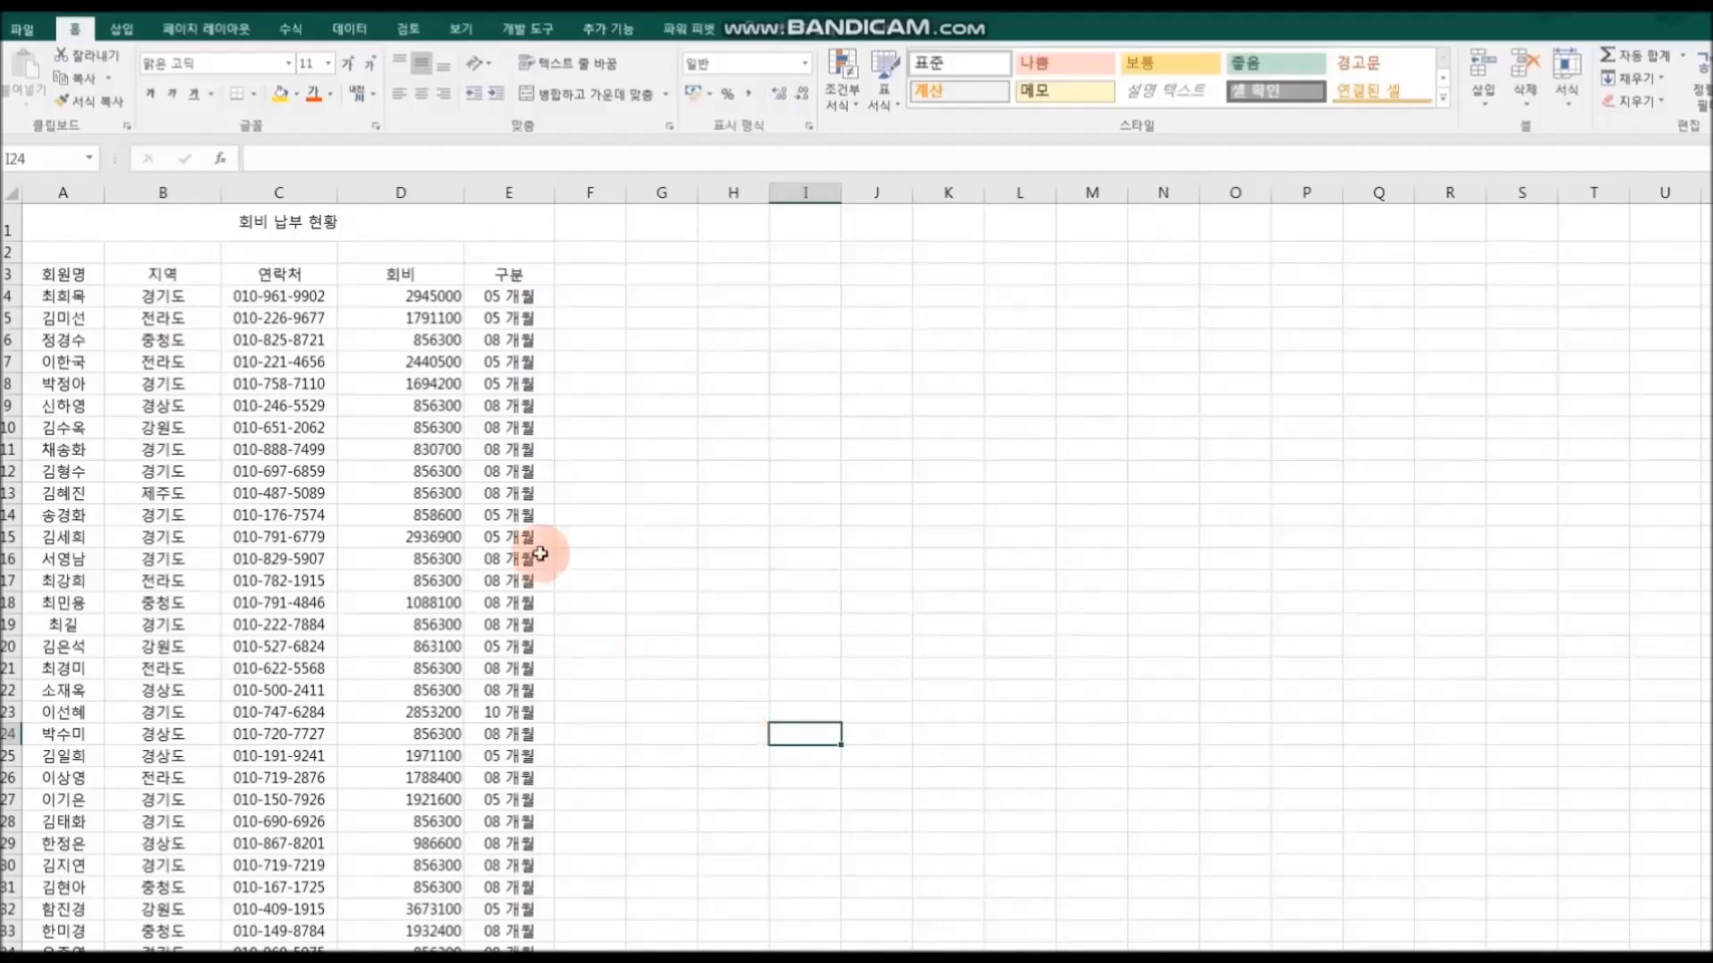
# Step: Apply the 제목 cell style to the merged title in row 1
pyautogui.click(411, 232)
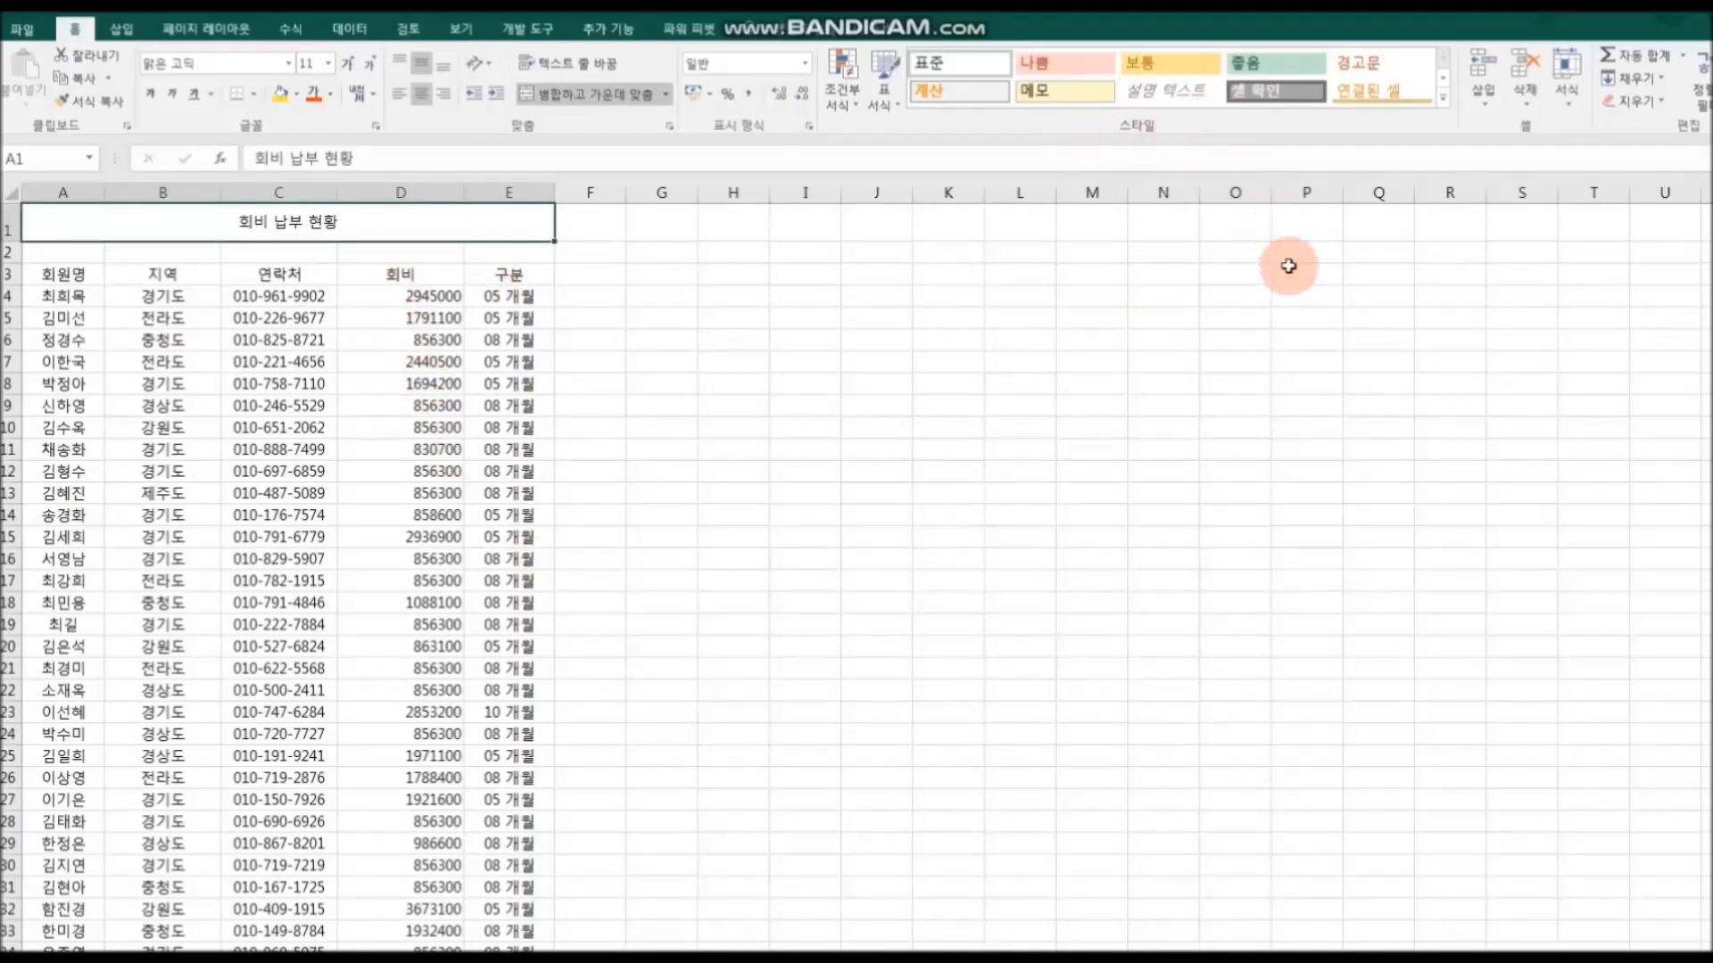
pyautogui.click(1442, 78)
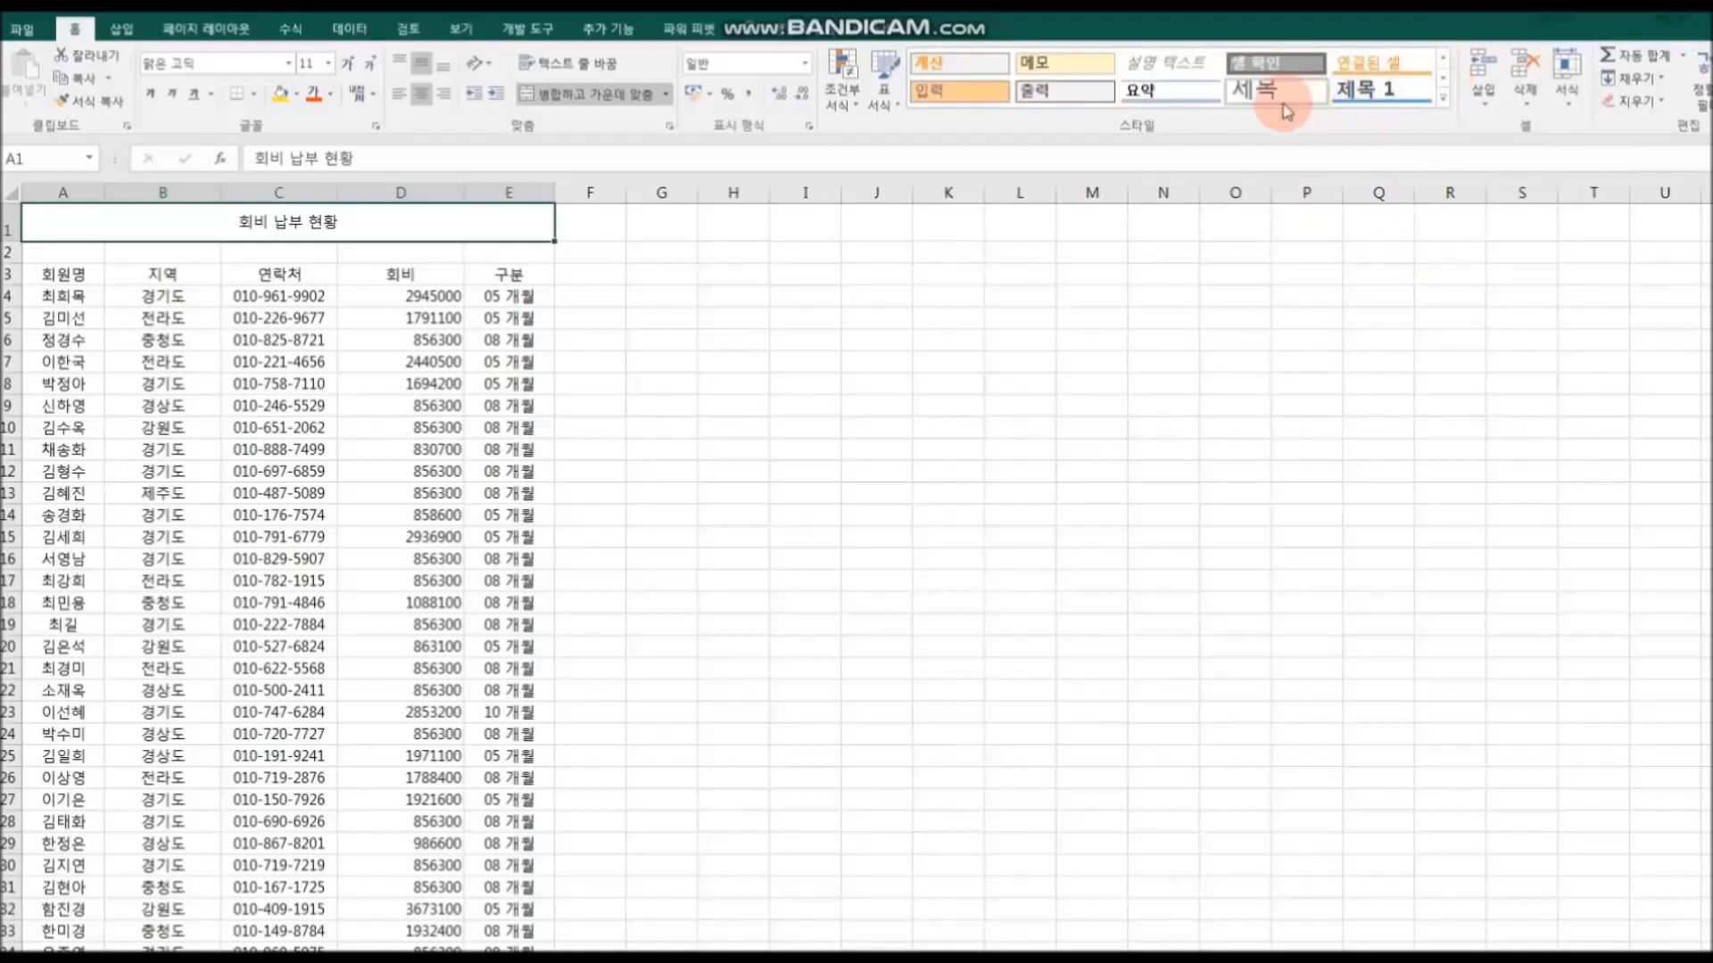
pyautogui.click(1445, 85)
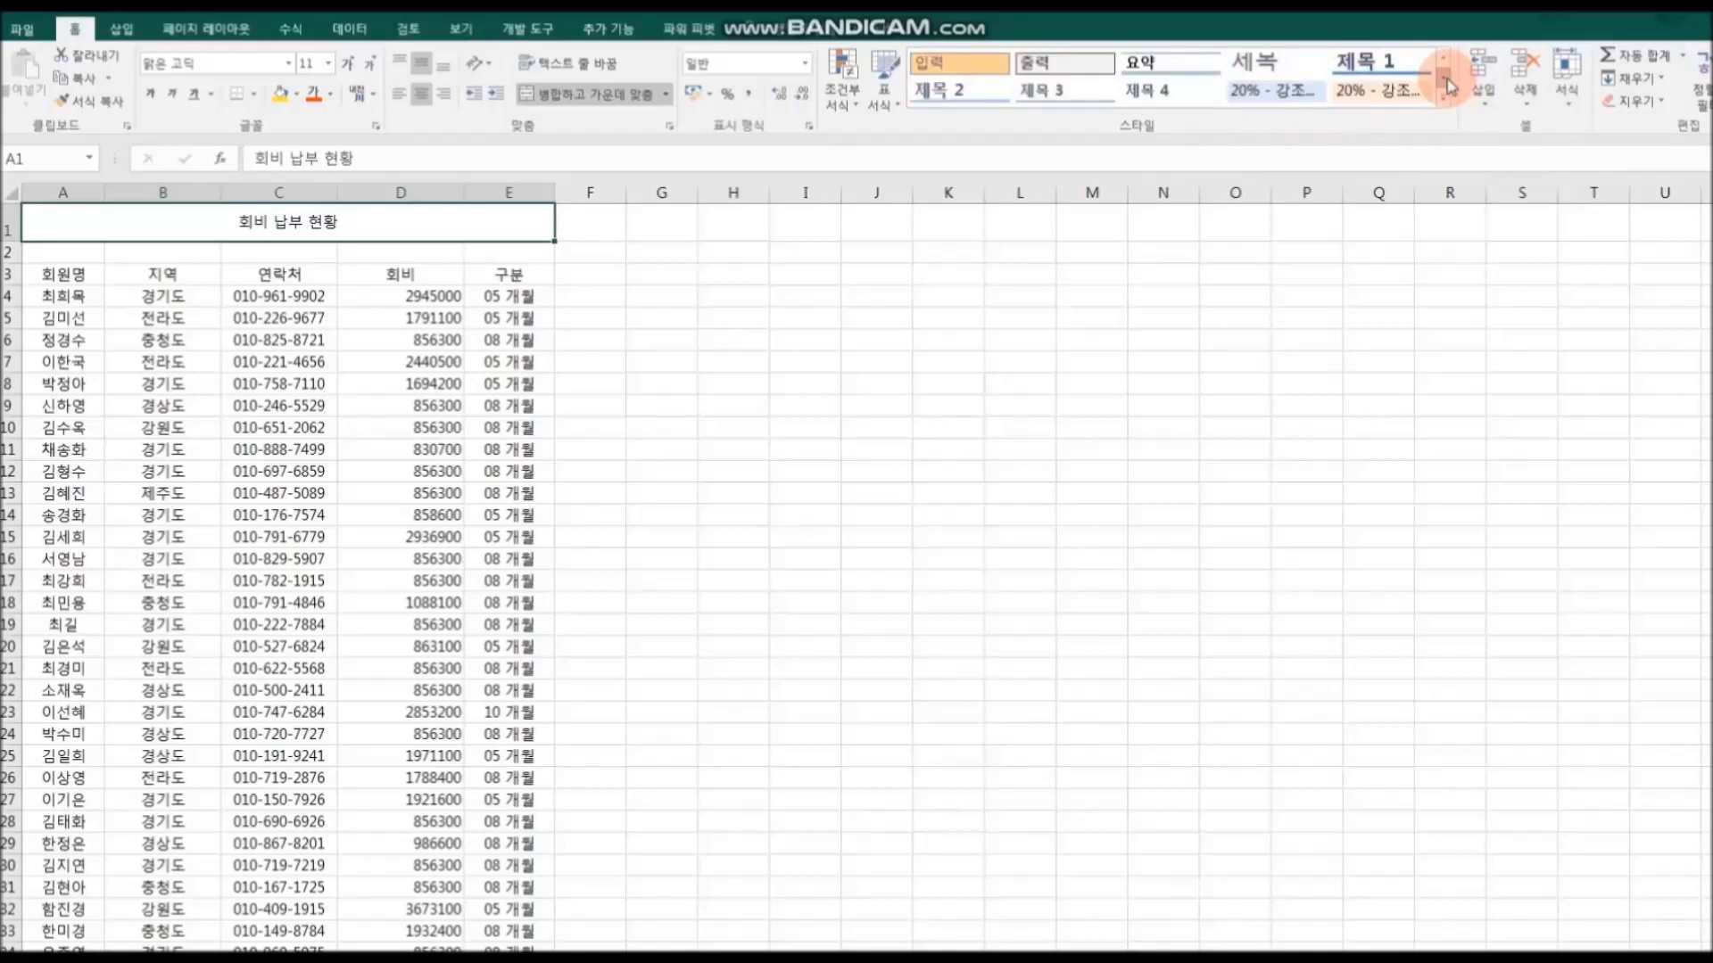
pyautogui.click(1266, 64)
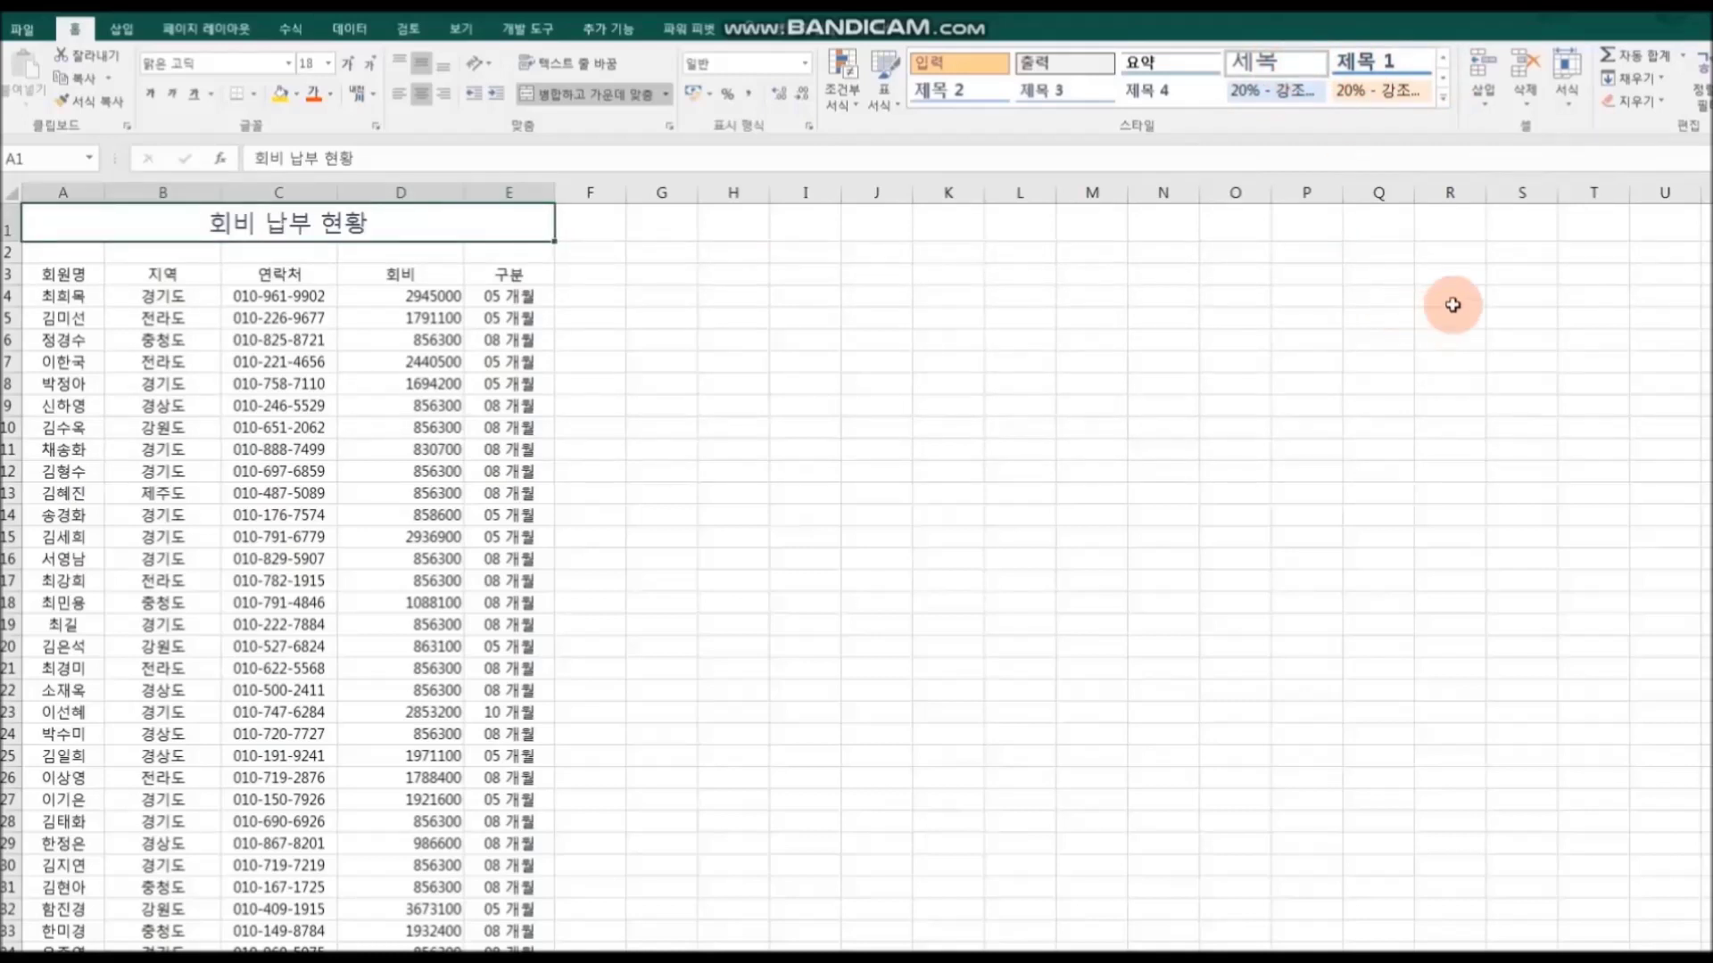
# Step: Apply the 강조색5 cell style to the merged title in row 1
pyautogui.click(1445, 81)
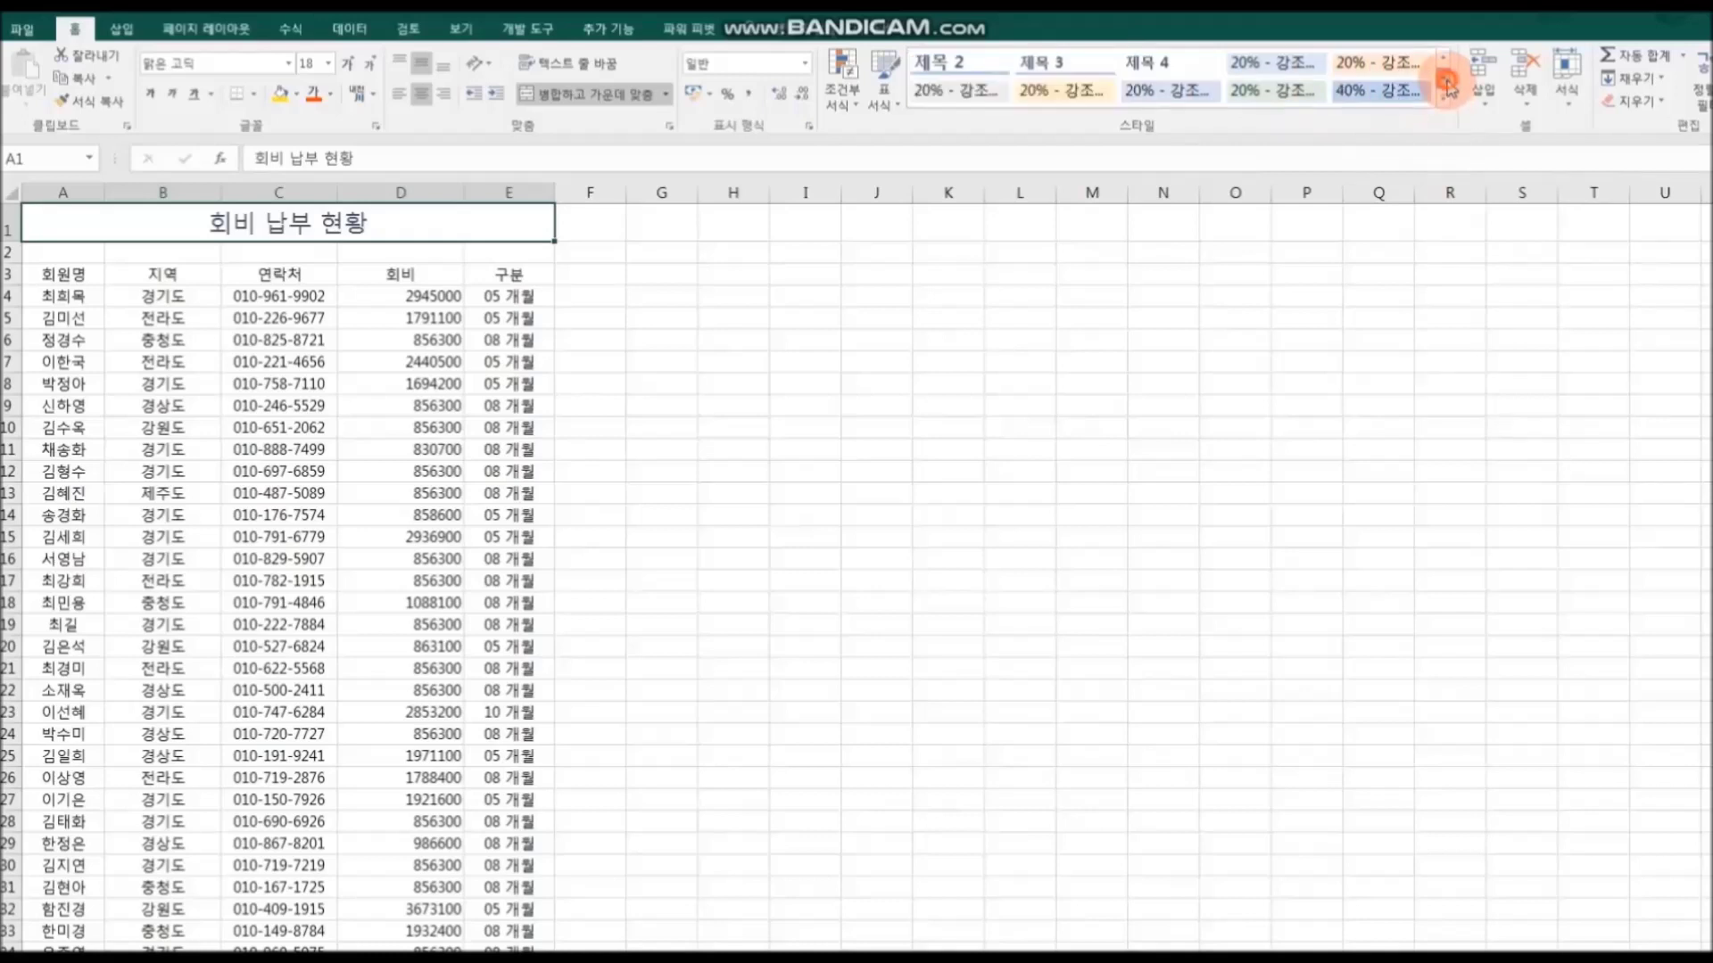
pyautogui.click(1446, 85)
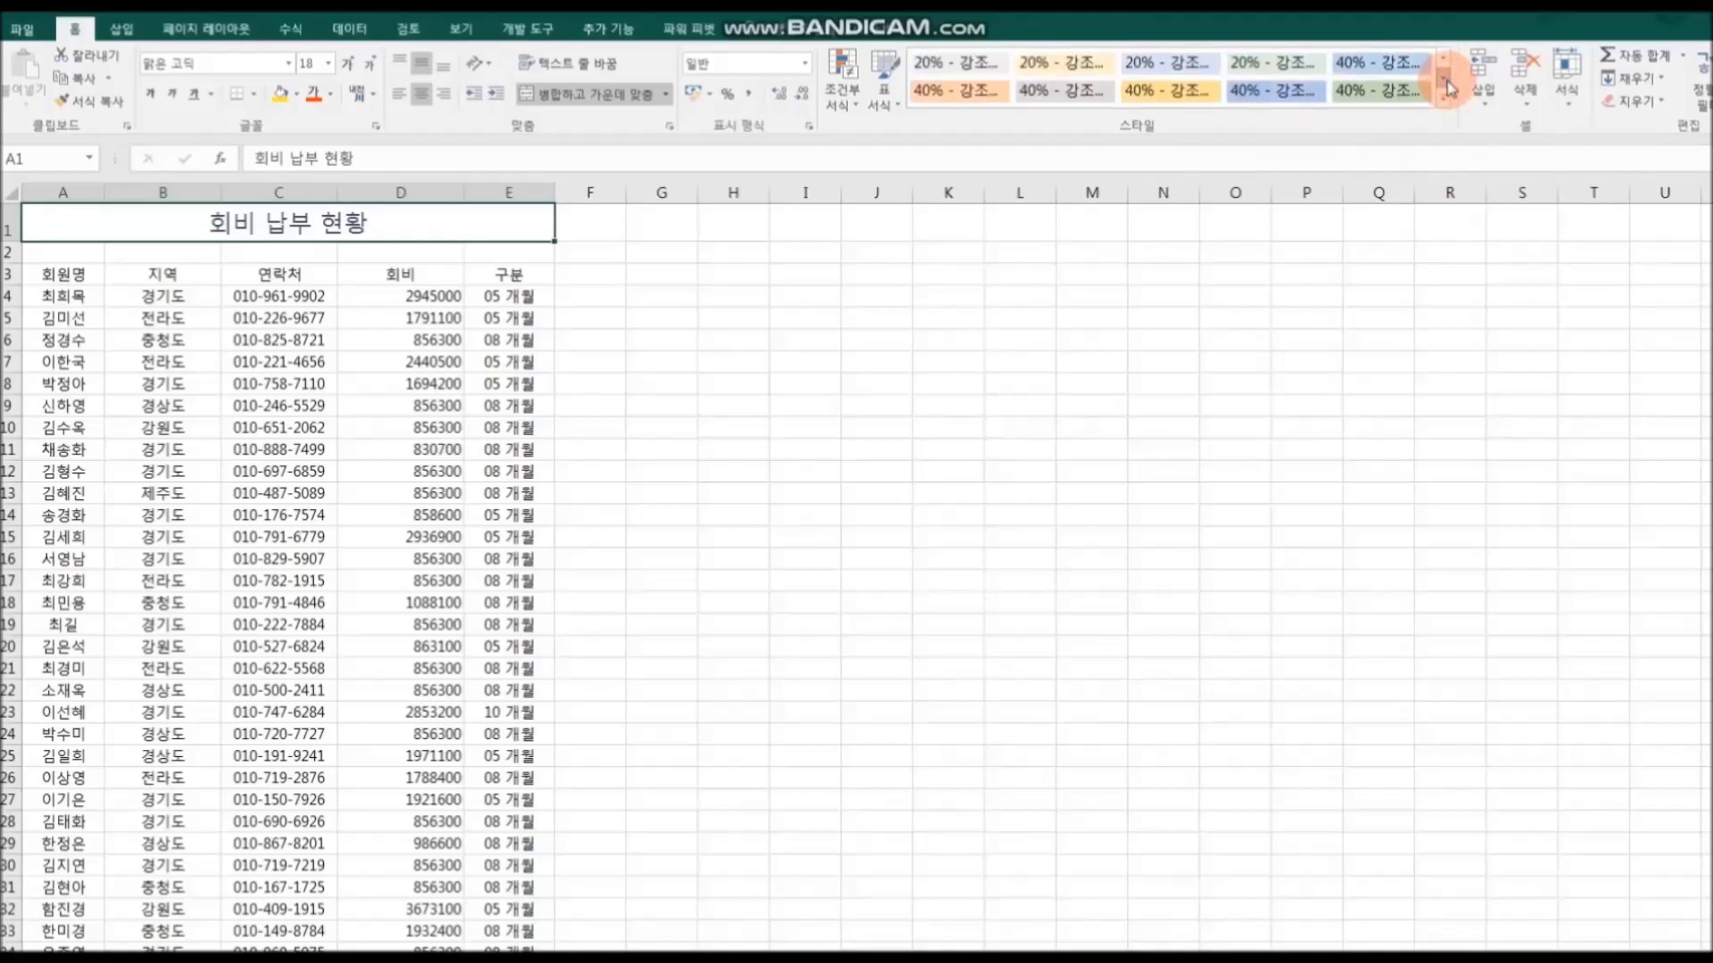
pyautogui.click(1447, 85)
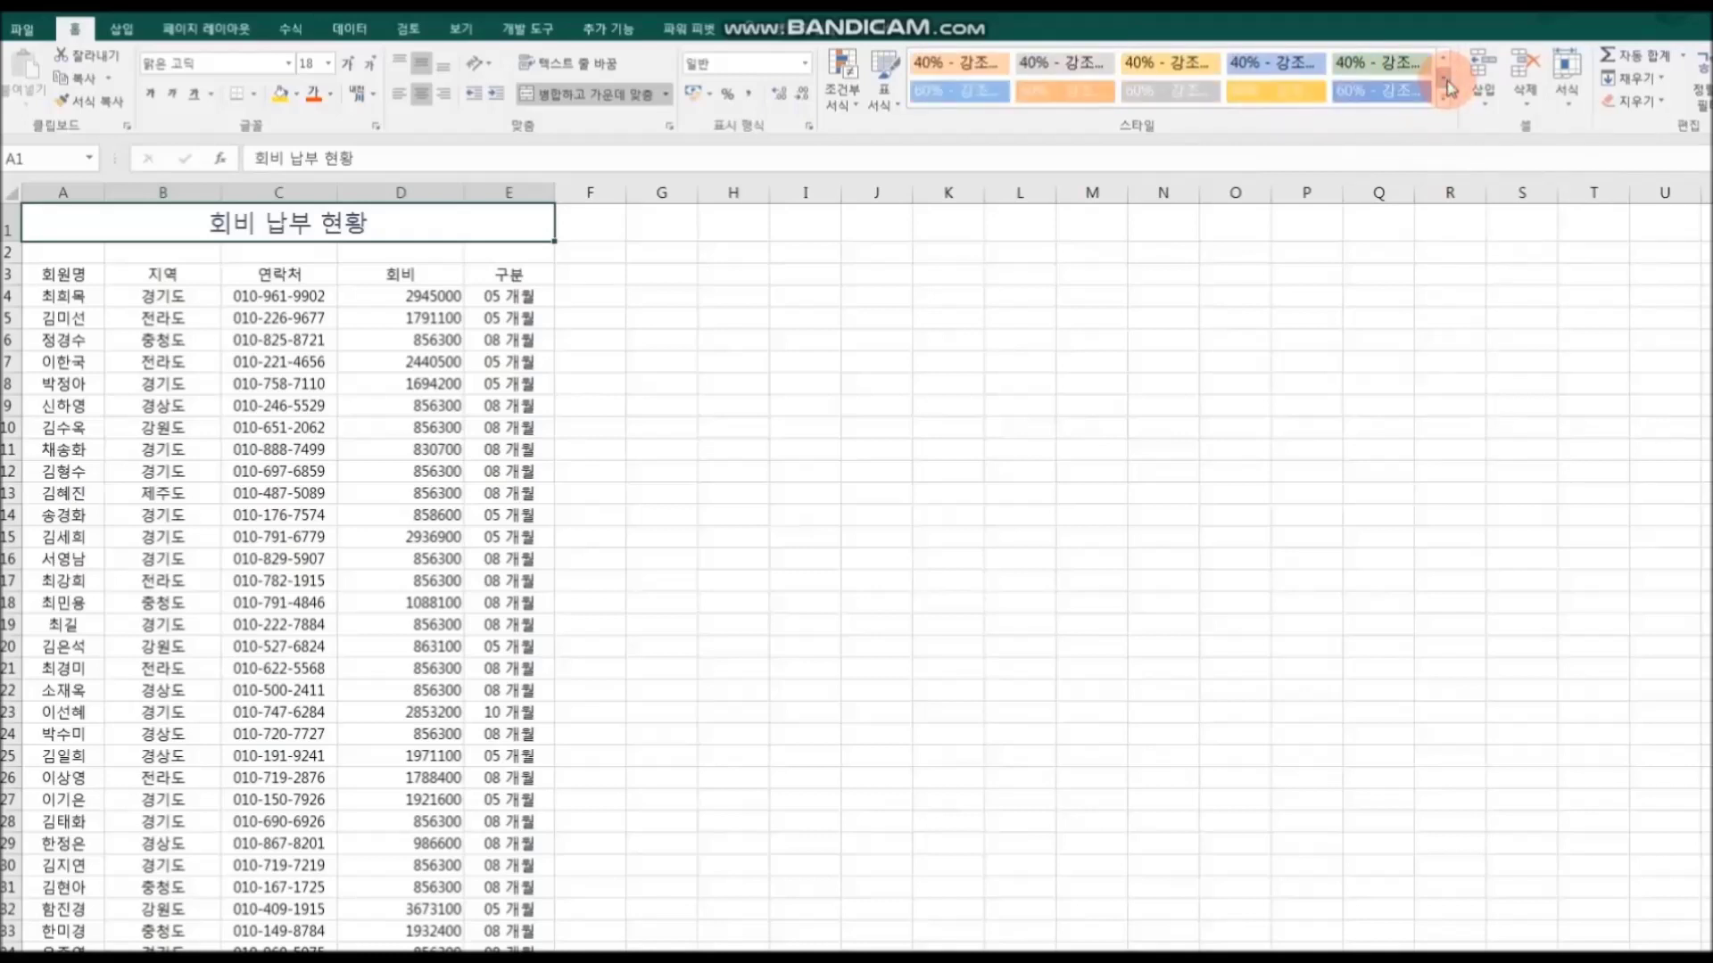
pyautogui.click(1447, 85)
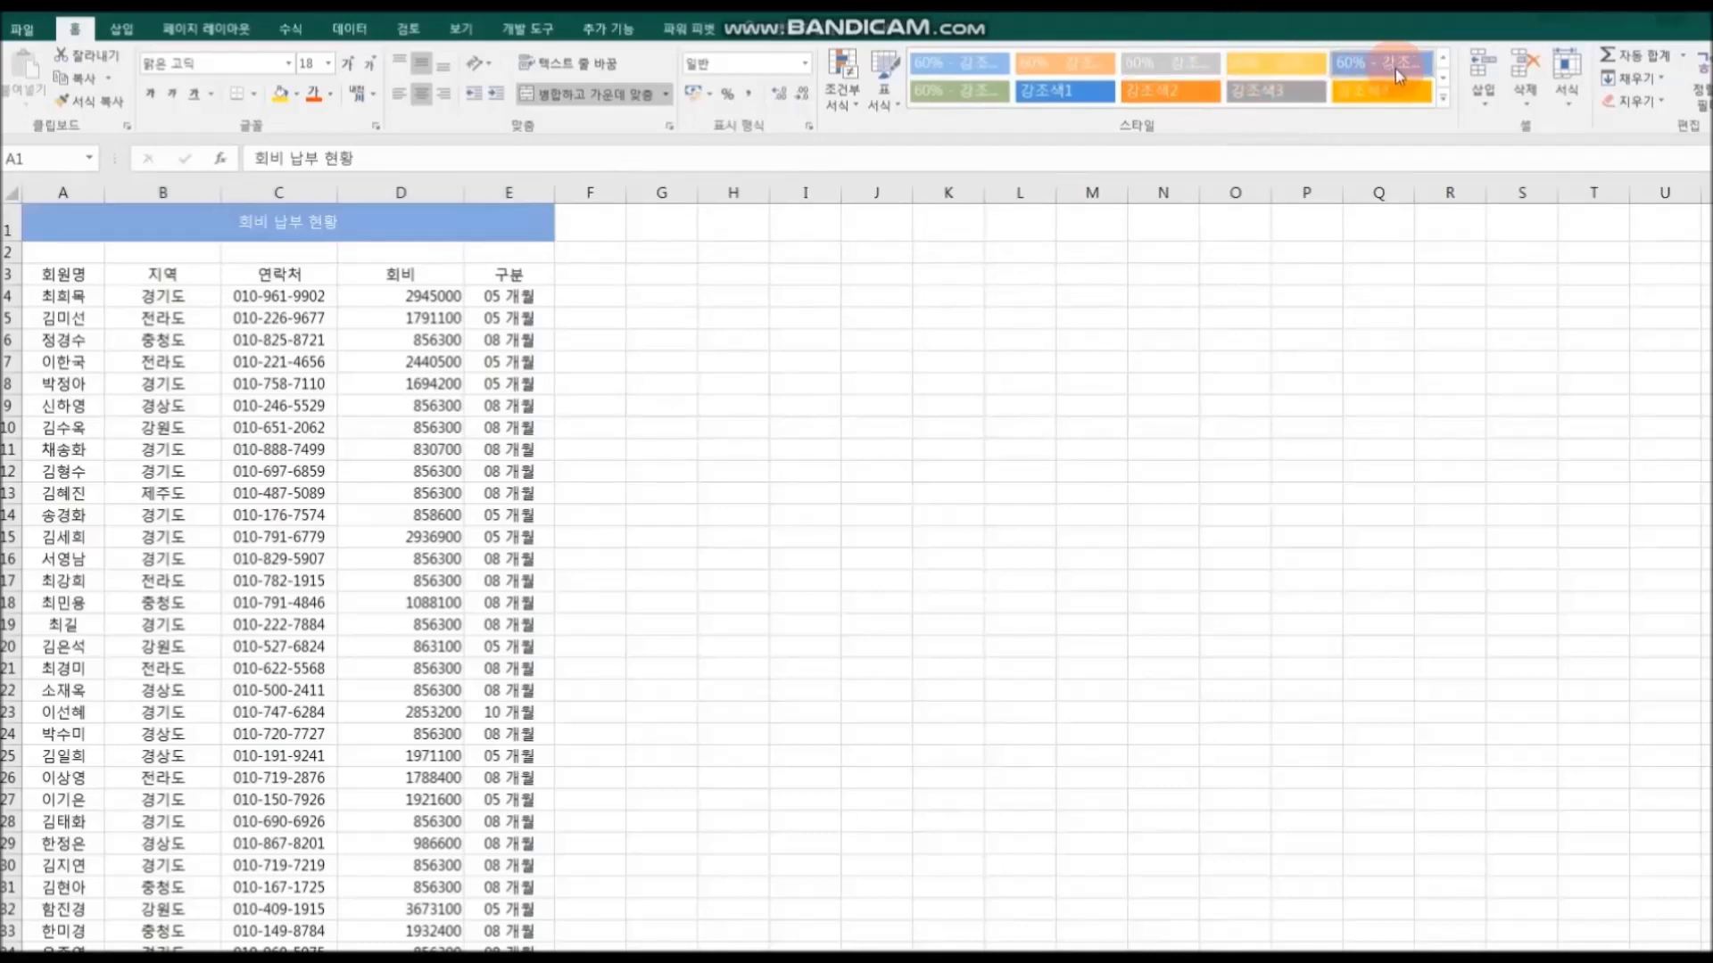
pyautogui.click(1445, 80)
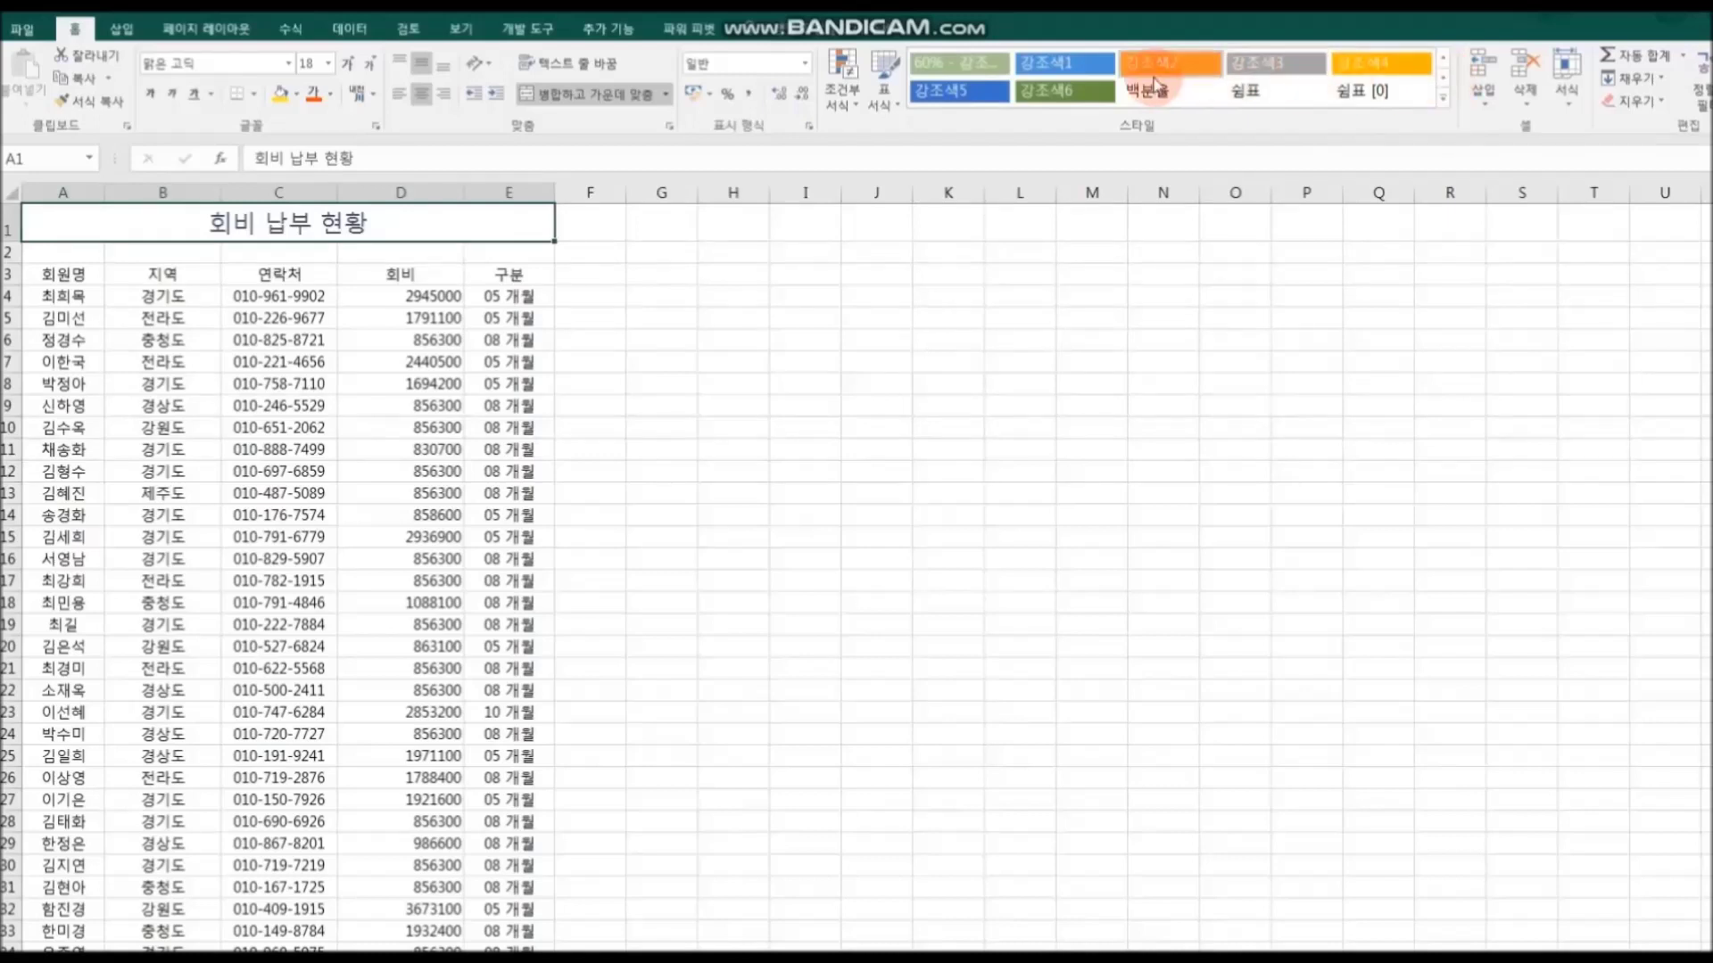
pyautogui.click(991, 95)
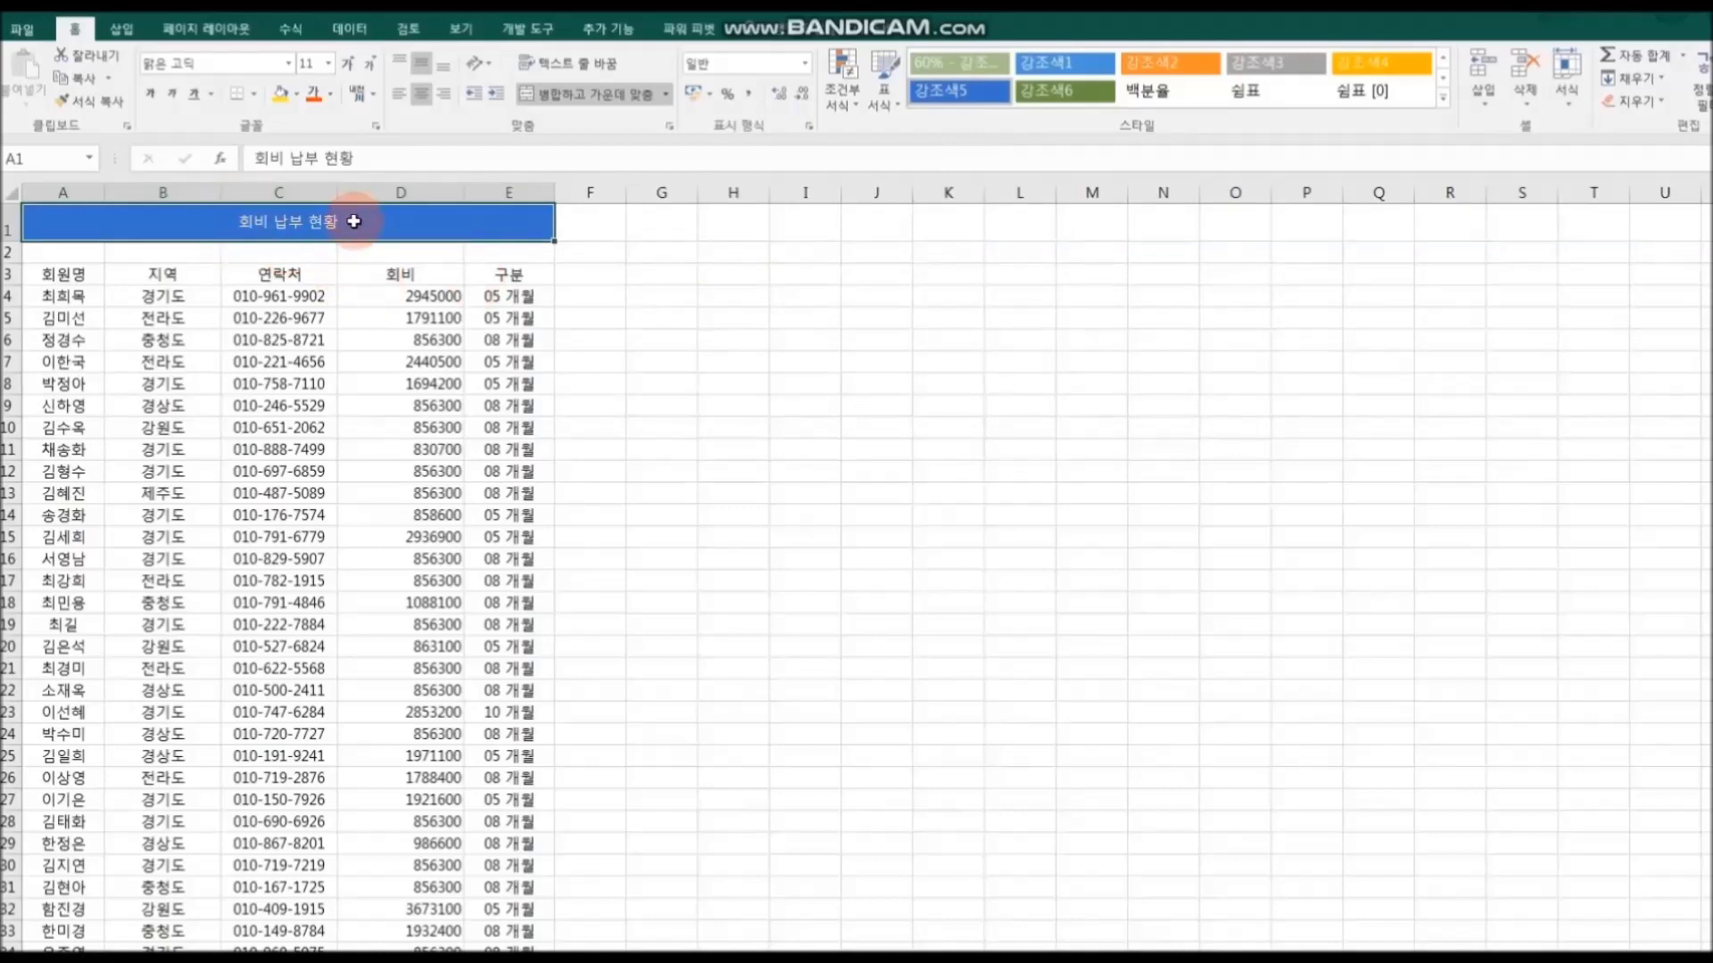
# Step: Set the merged title's font size to 14 and make it bold
pyautogui.click(330, 65)
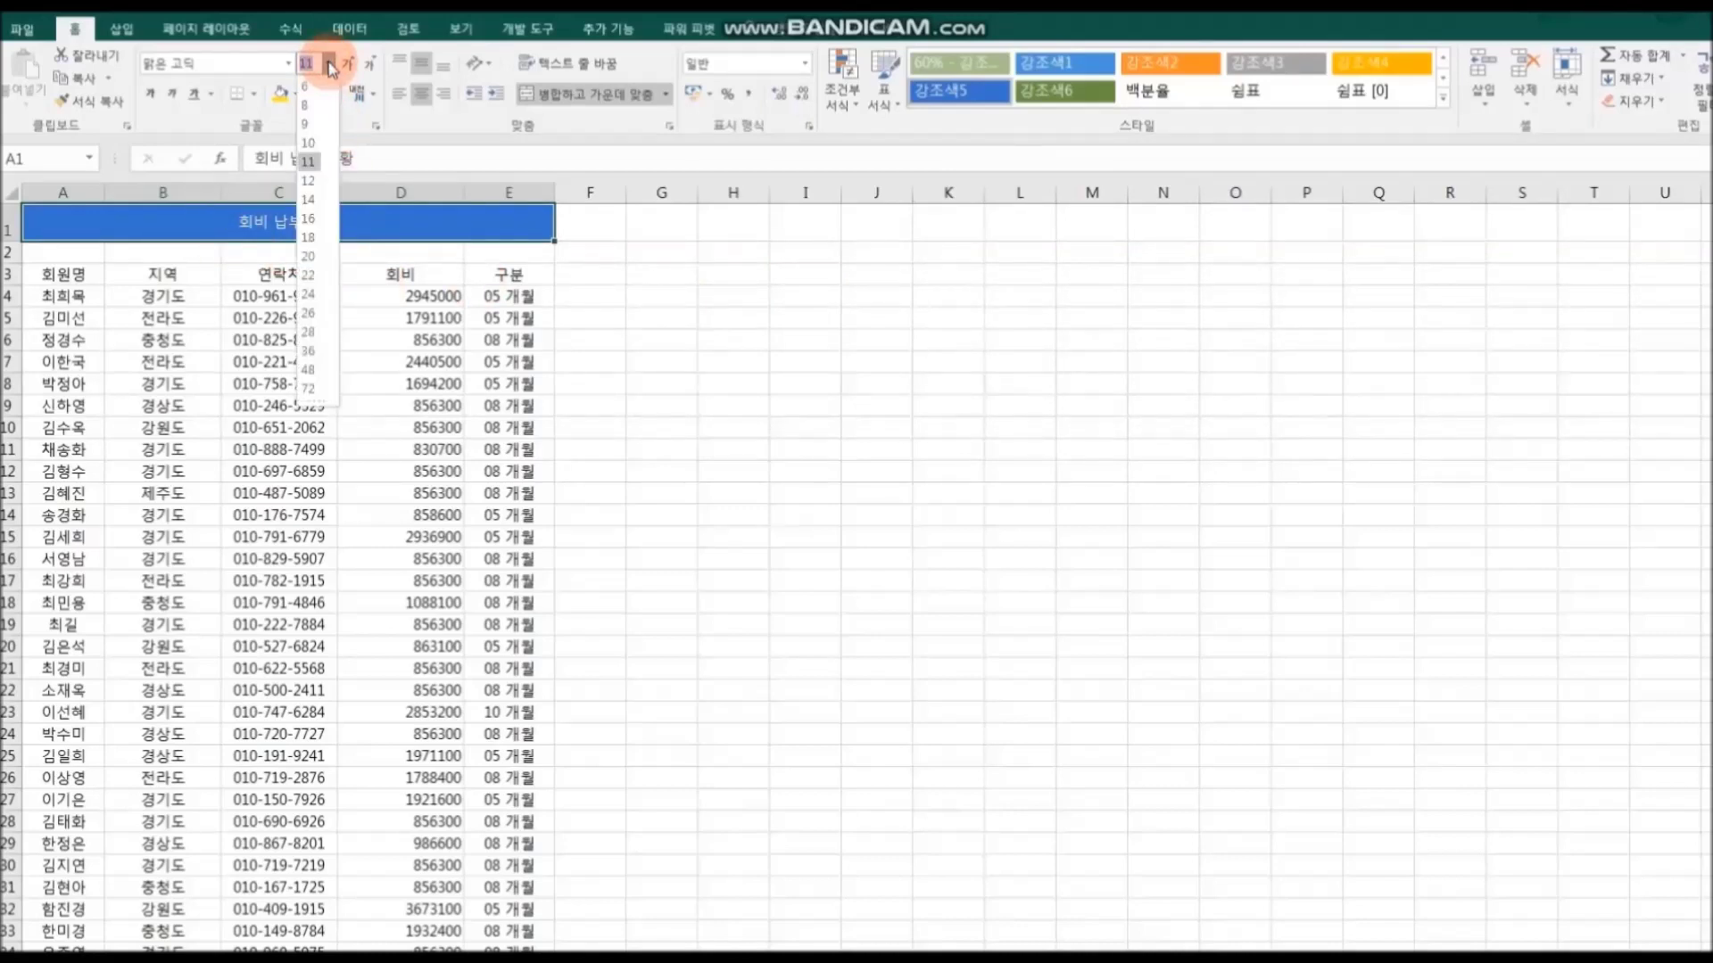
pyautogui.click(309, 200)
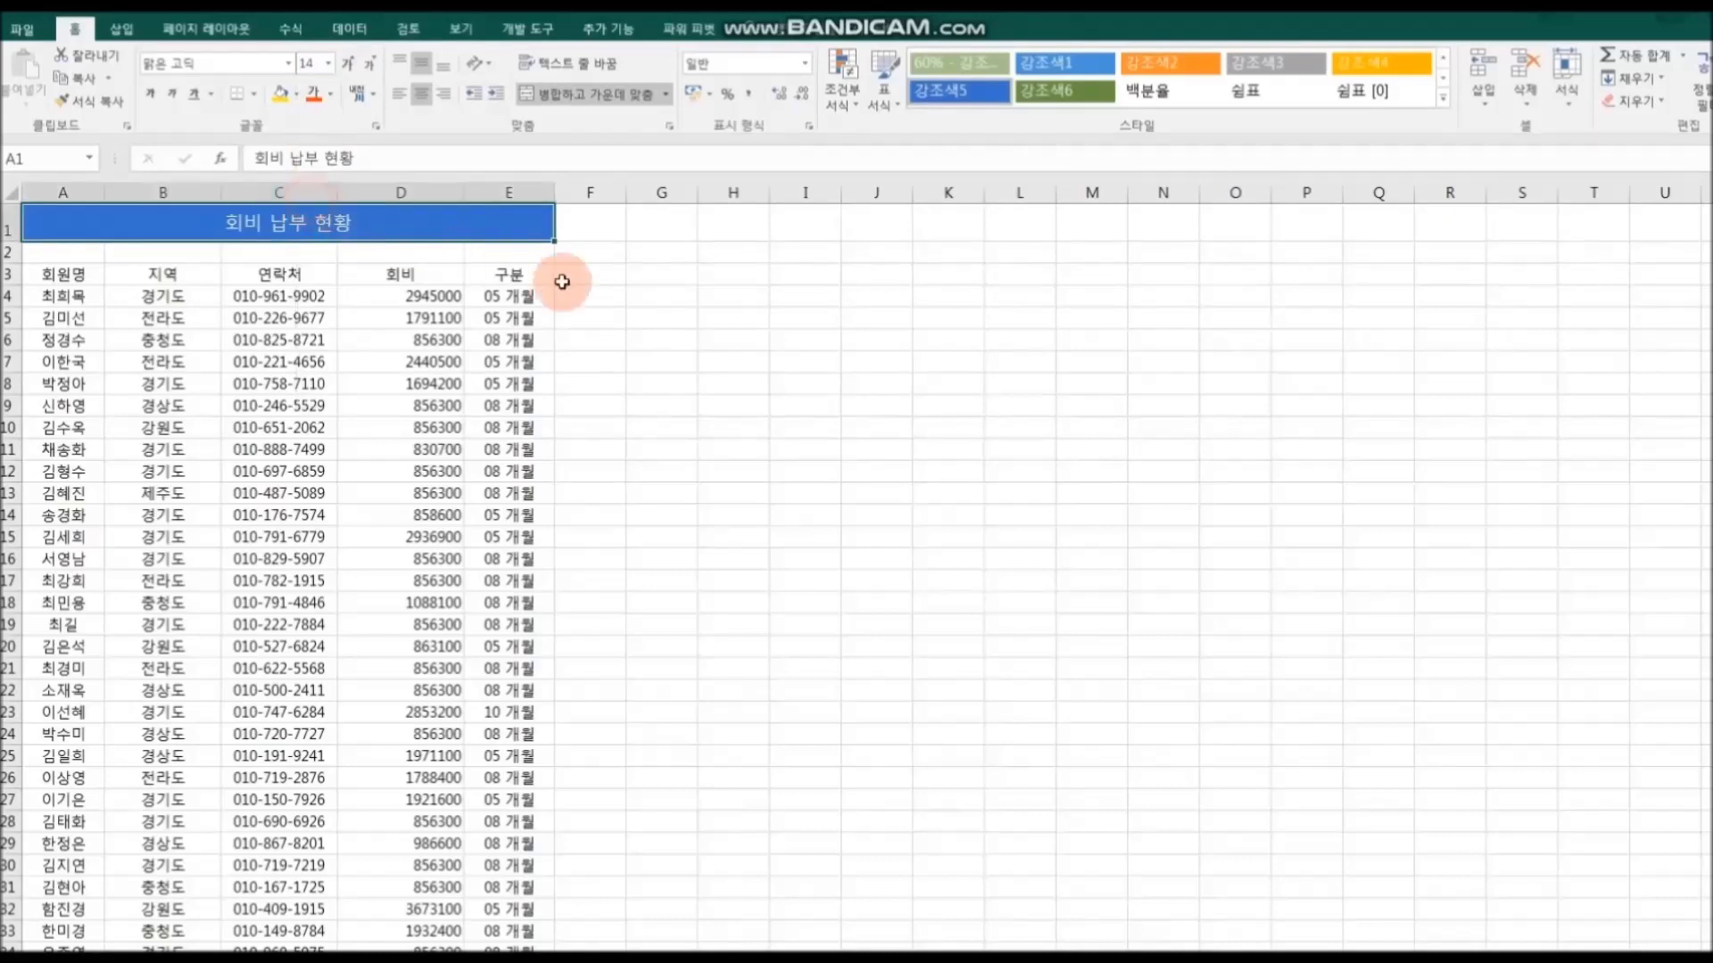
pyautogui.click(149, 97)
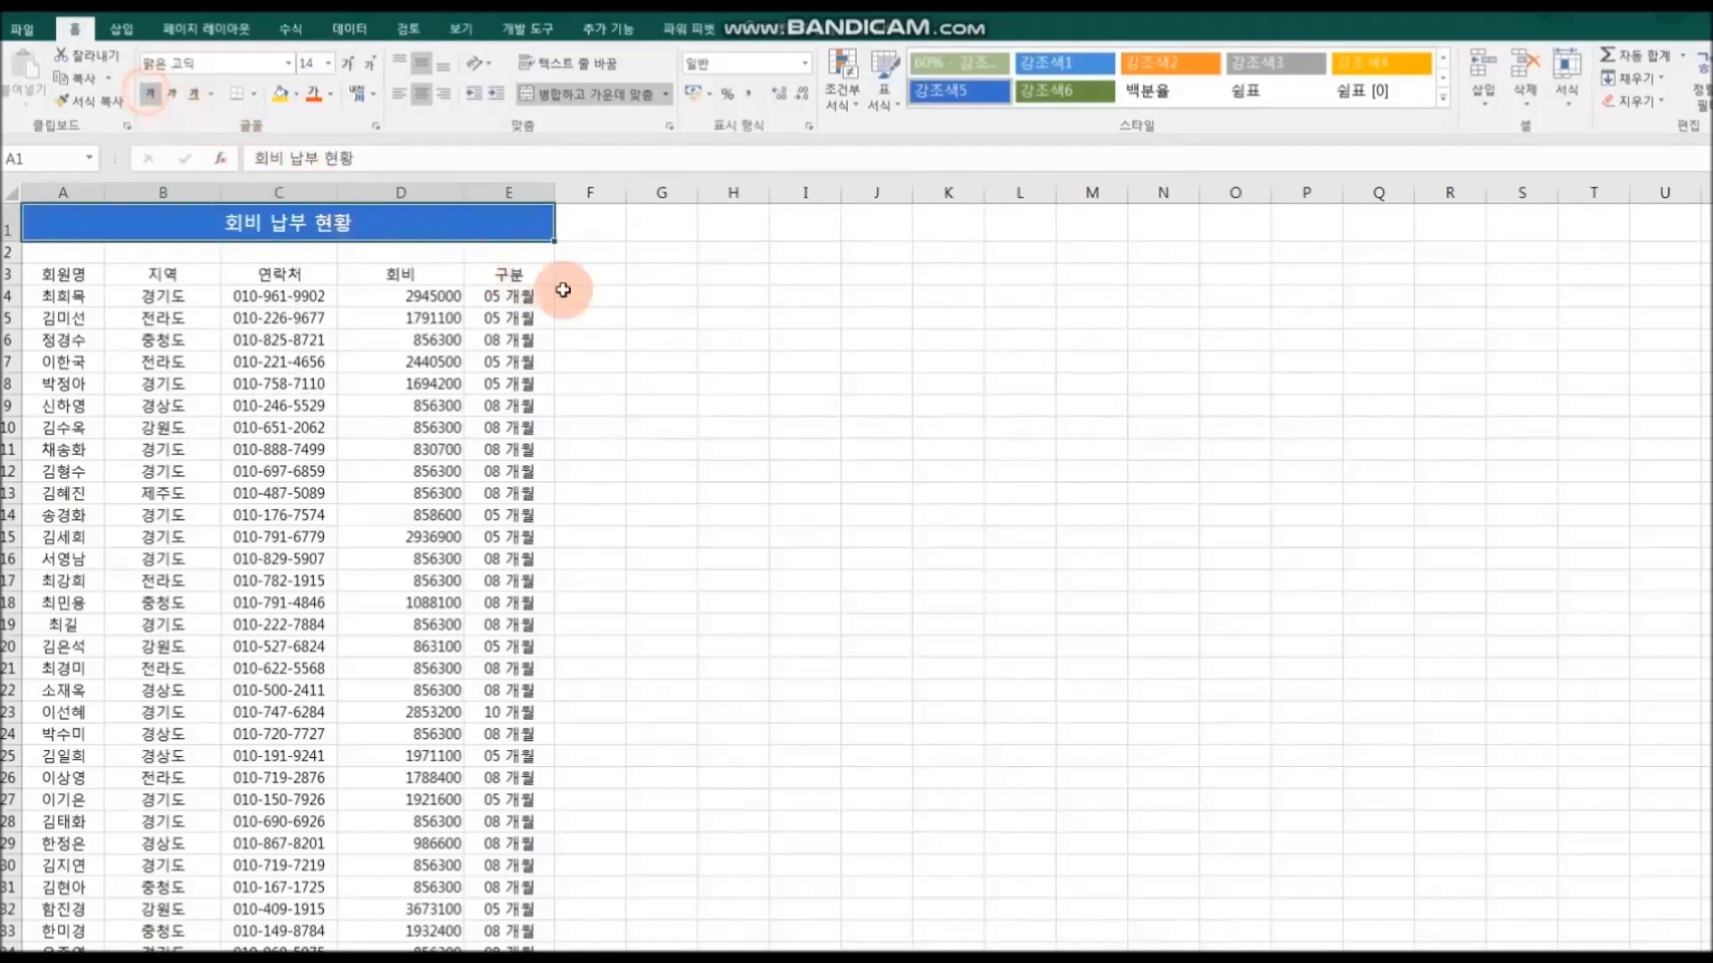
pyautogui.click(807, 364)
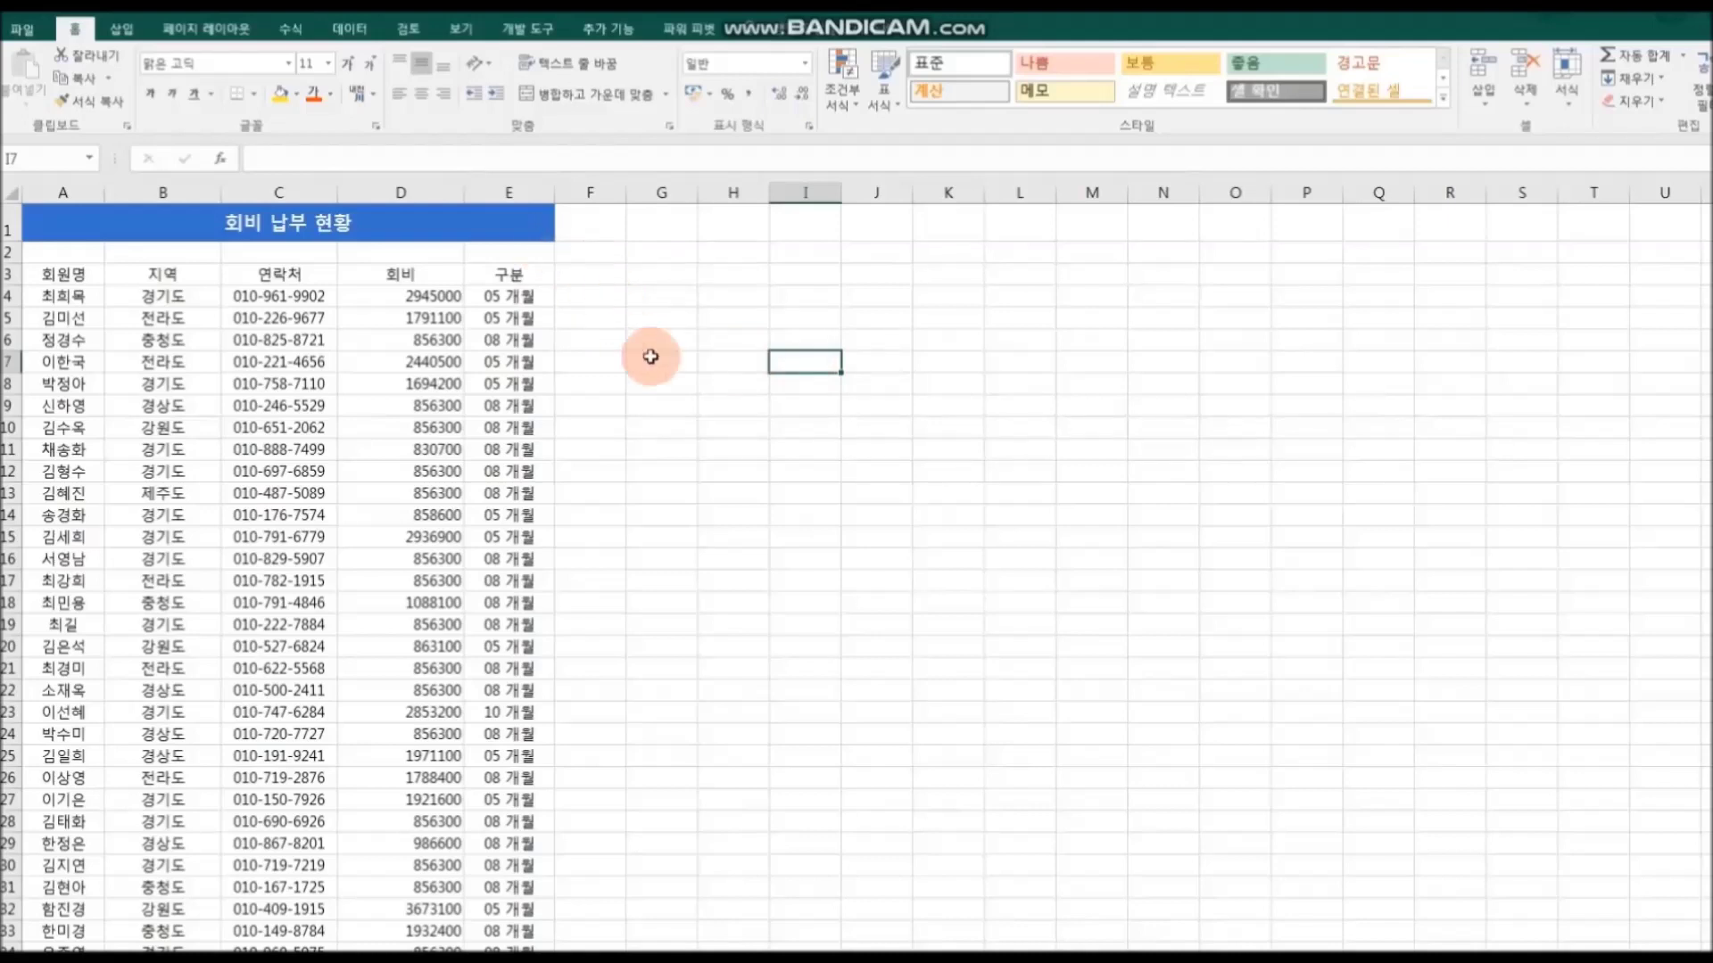
# Step: Set the font of the empty cell I7 to HY중고딕
pyautogui.click(289, 64)
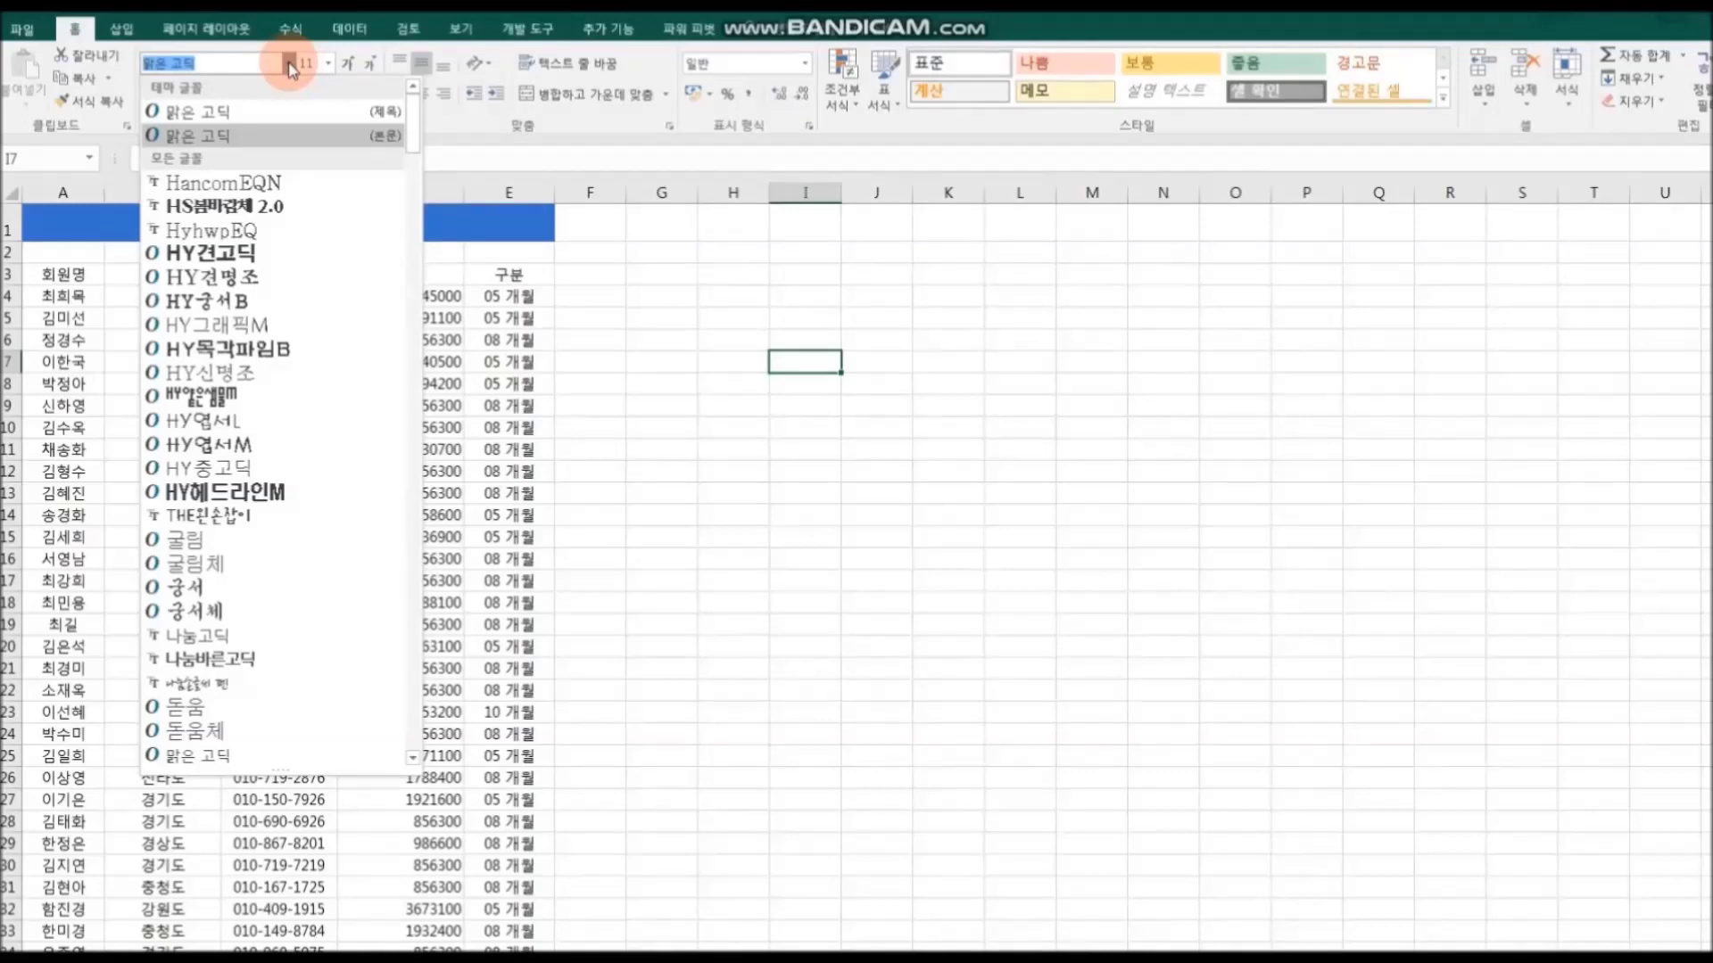
pyautogui.click(326, 491)
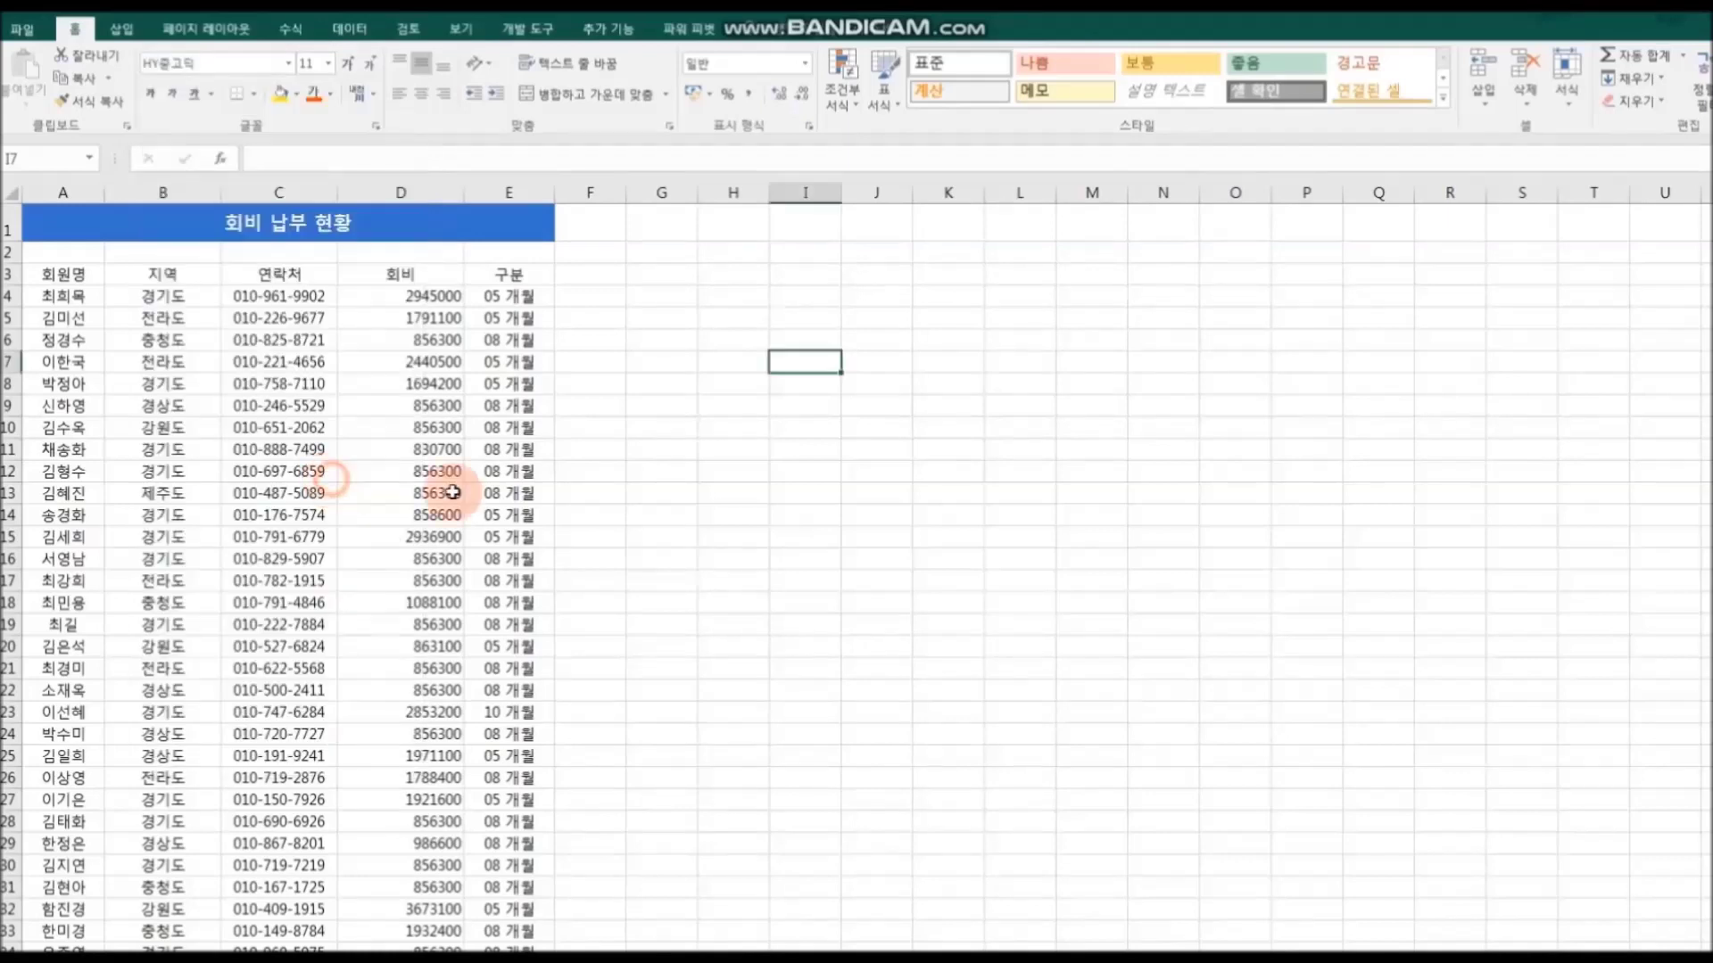
pyautogui.click(661, 493)
# Step: Format the list A3:E79 as a table with headers, using the dark blue banded style in the second row of the 보통 group
pyautogui.click(59, 275)
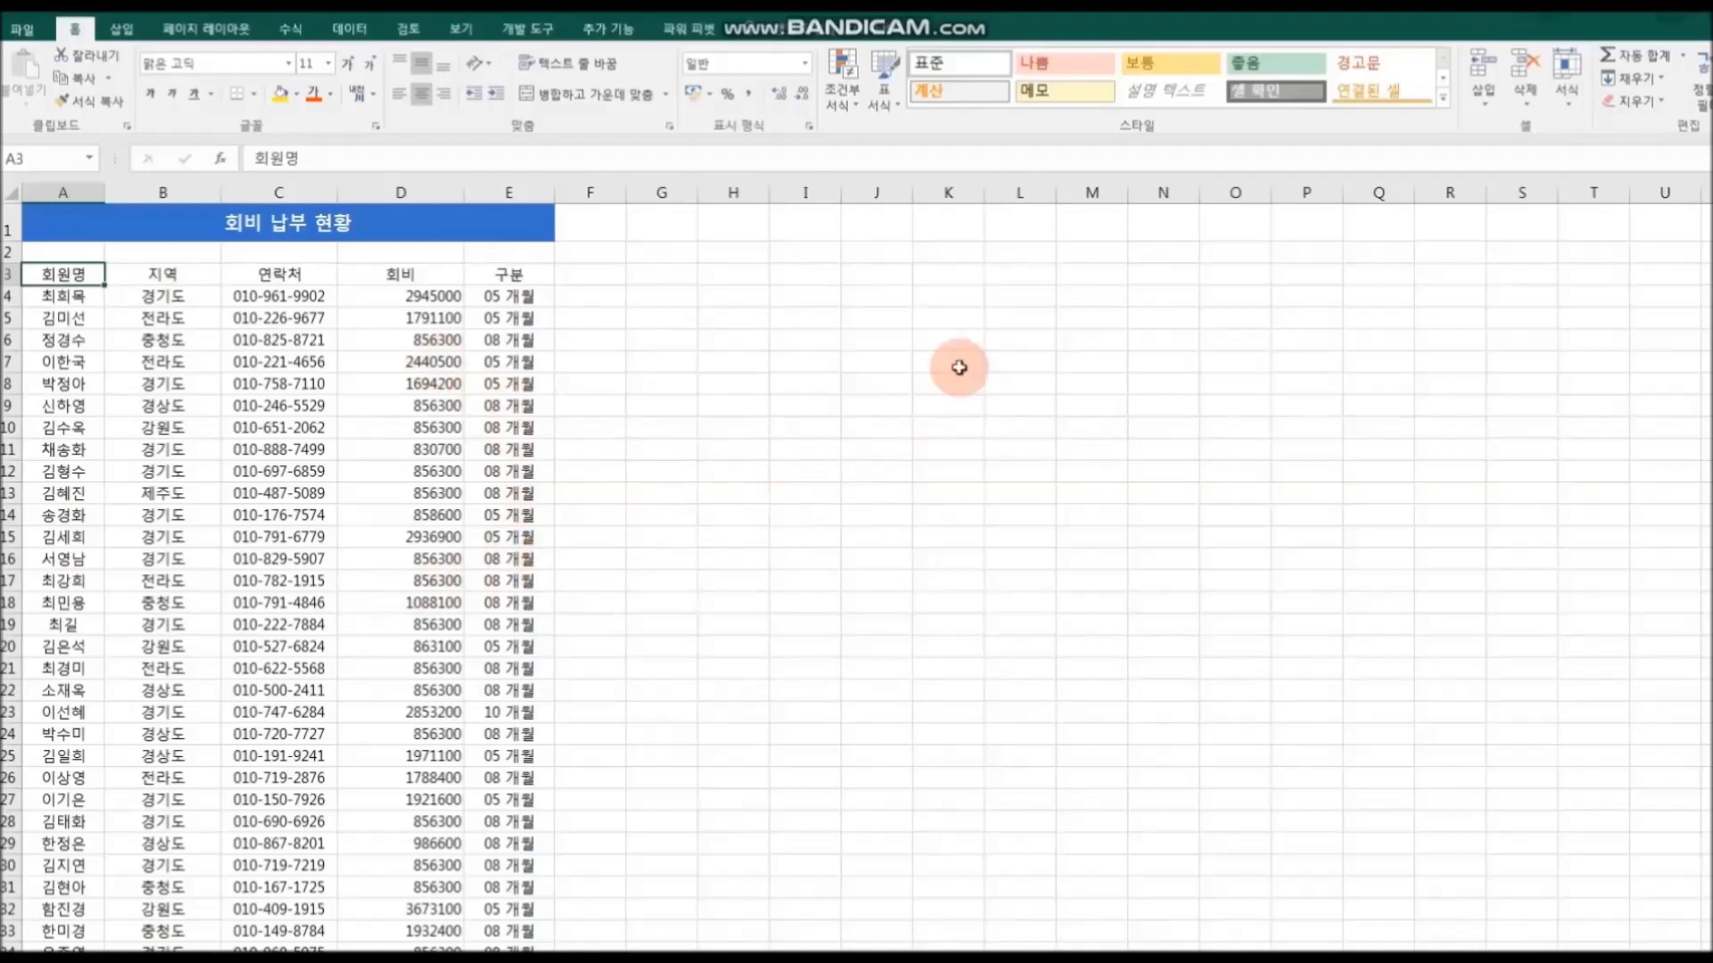
pyautogui.click(890, 105)
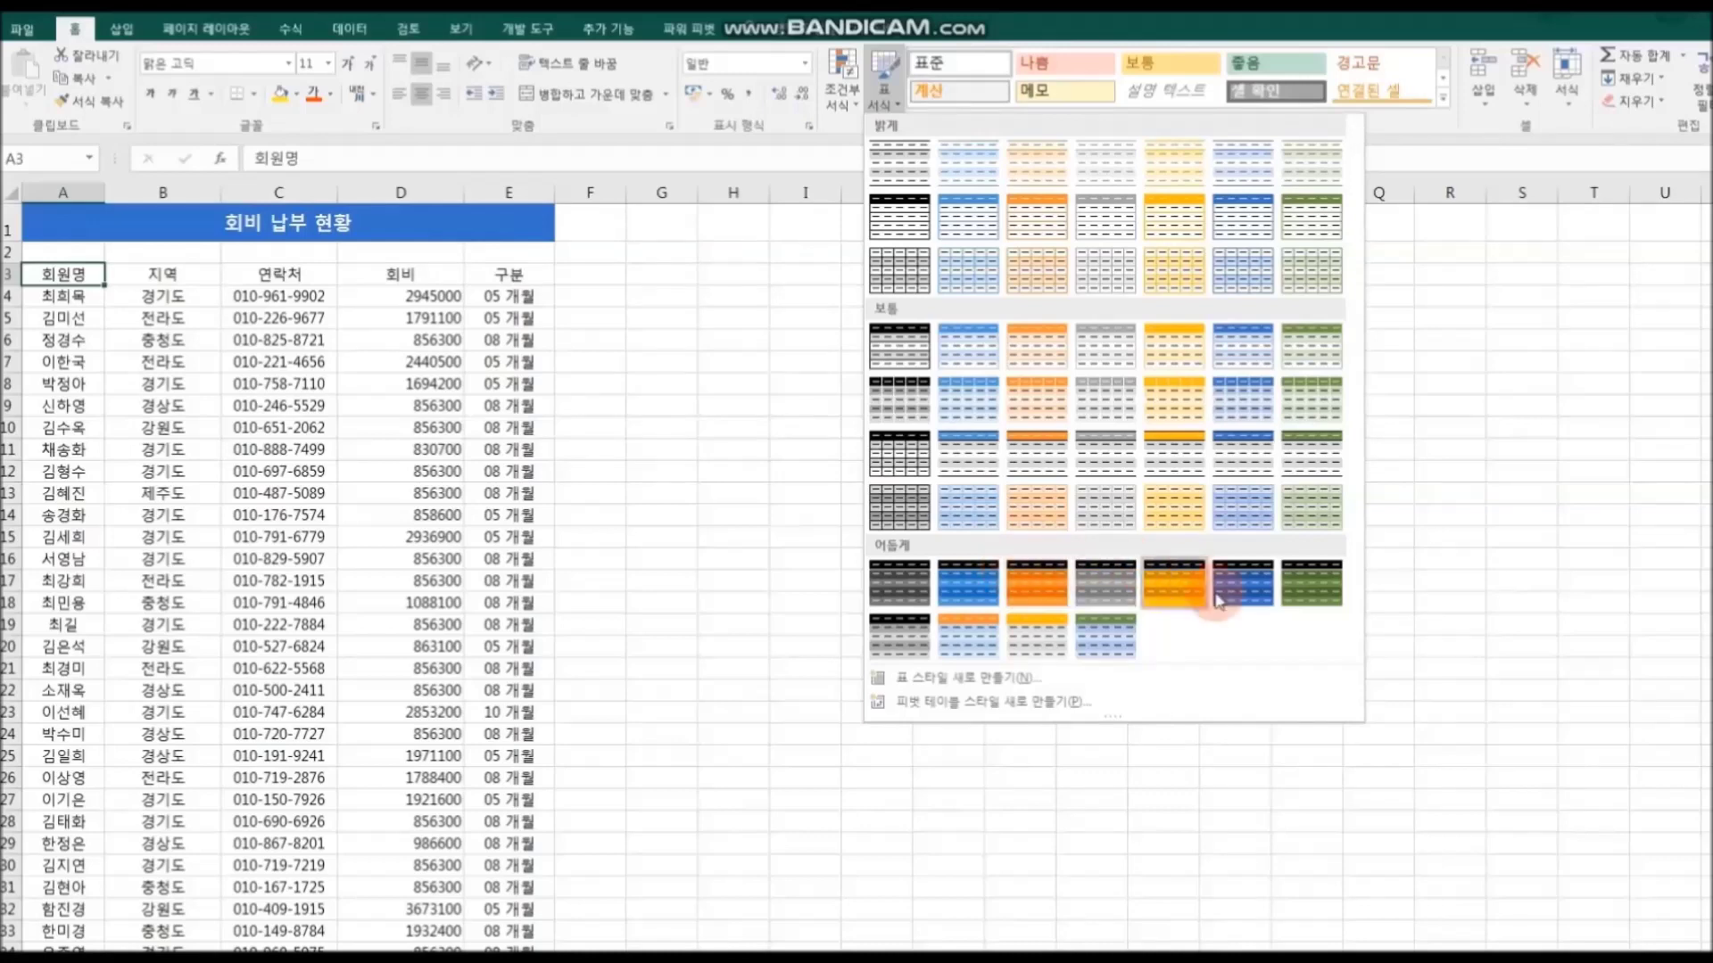
pyautogui.click(1256, 409)
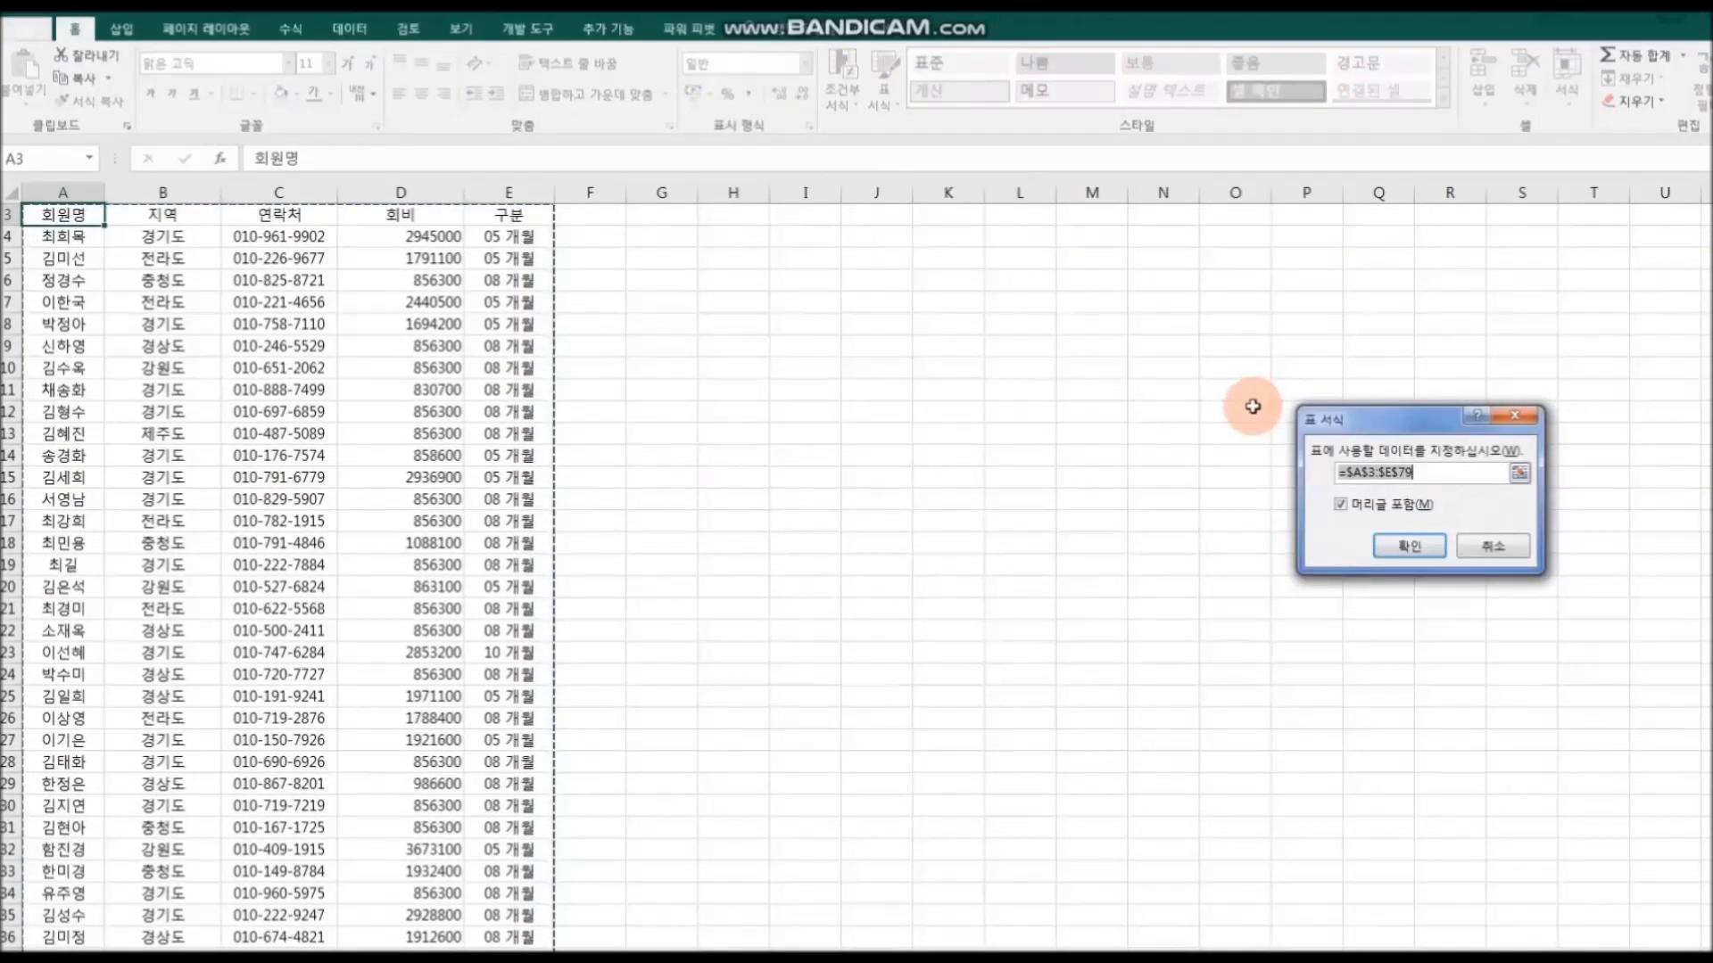
pyautogui.moveTo(1361, 421); pyautogui.dragTo(731, 298)
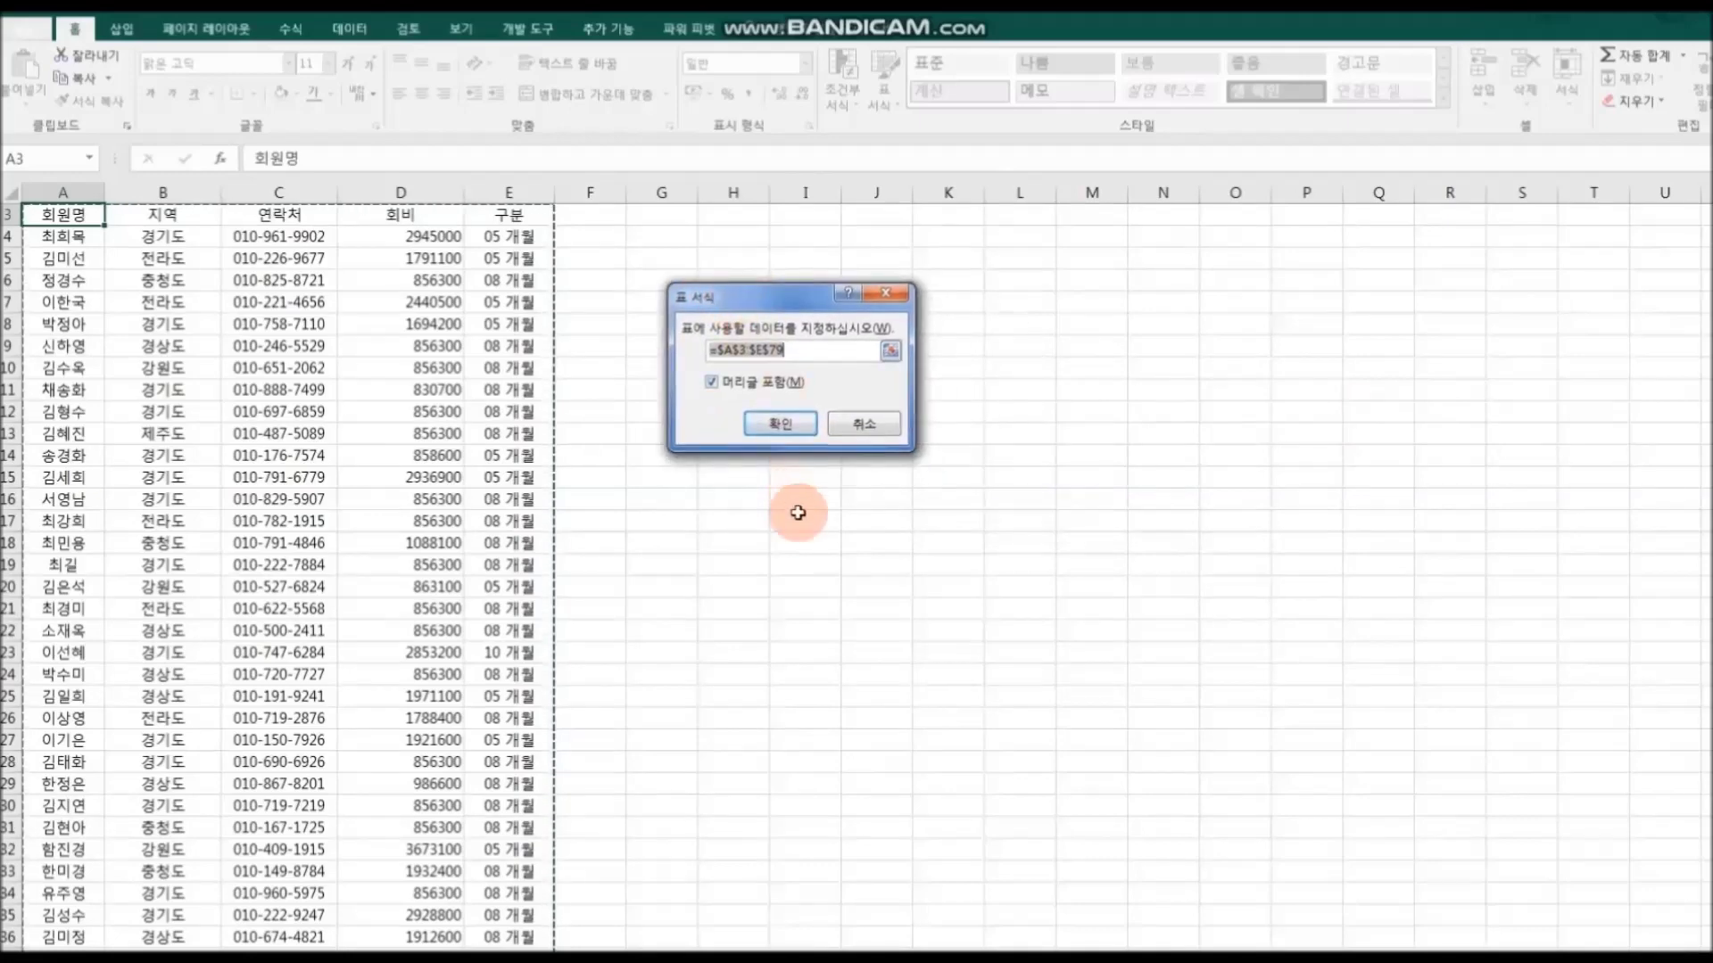
pyautogui.click(781, 424)
pyautogui.scroll(1, 773, 501)
pyautogui.click(783, 494)
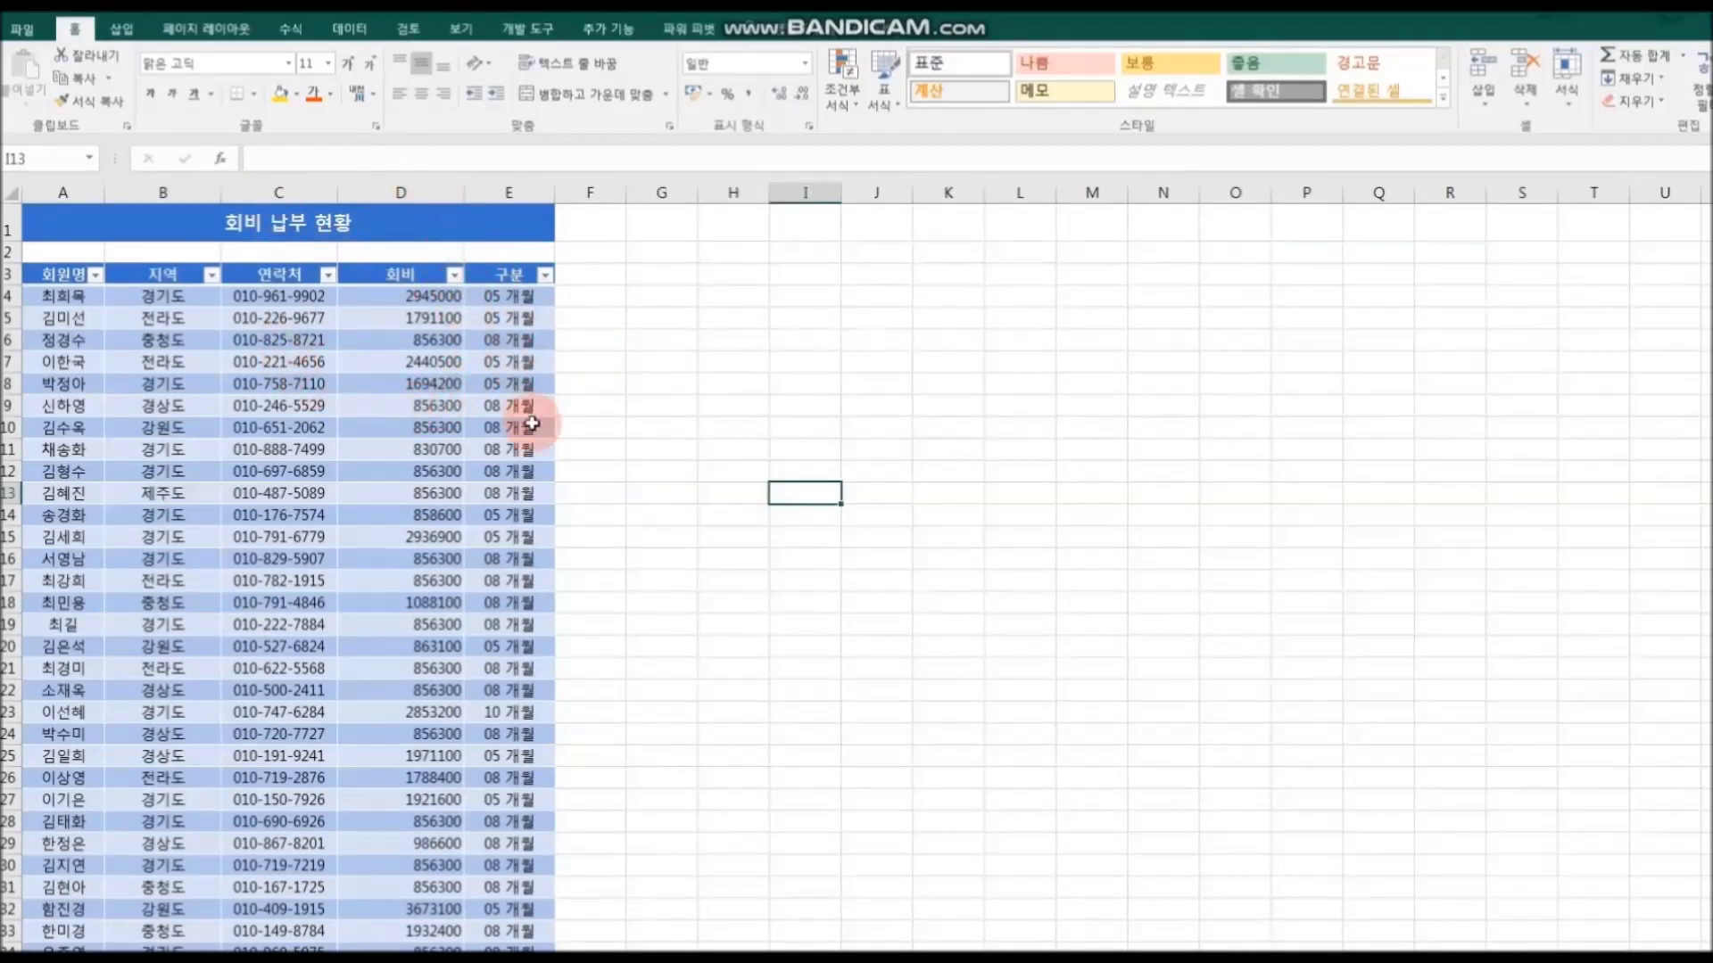
# Step: Try the lighter blue banded table styles from the second and fourth rows of the 보통 group on the membership list
pyautogui.click(74, 282)
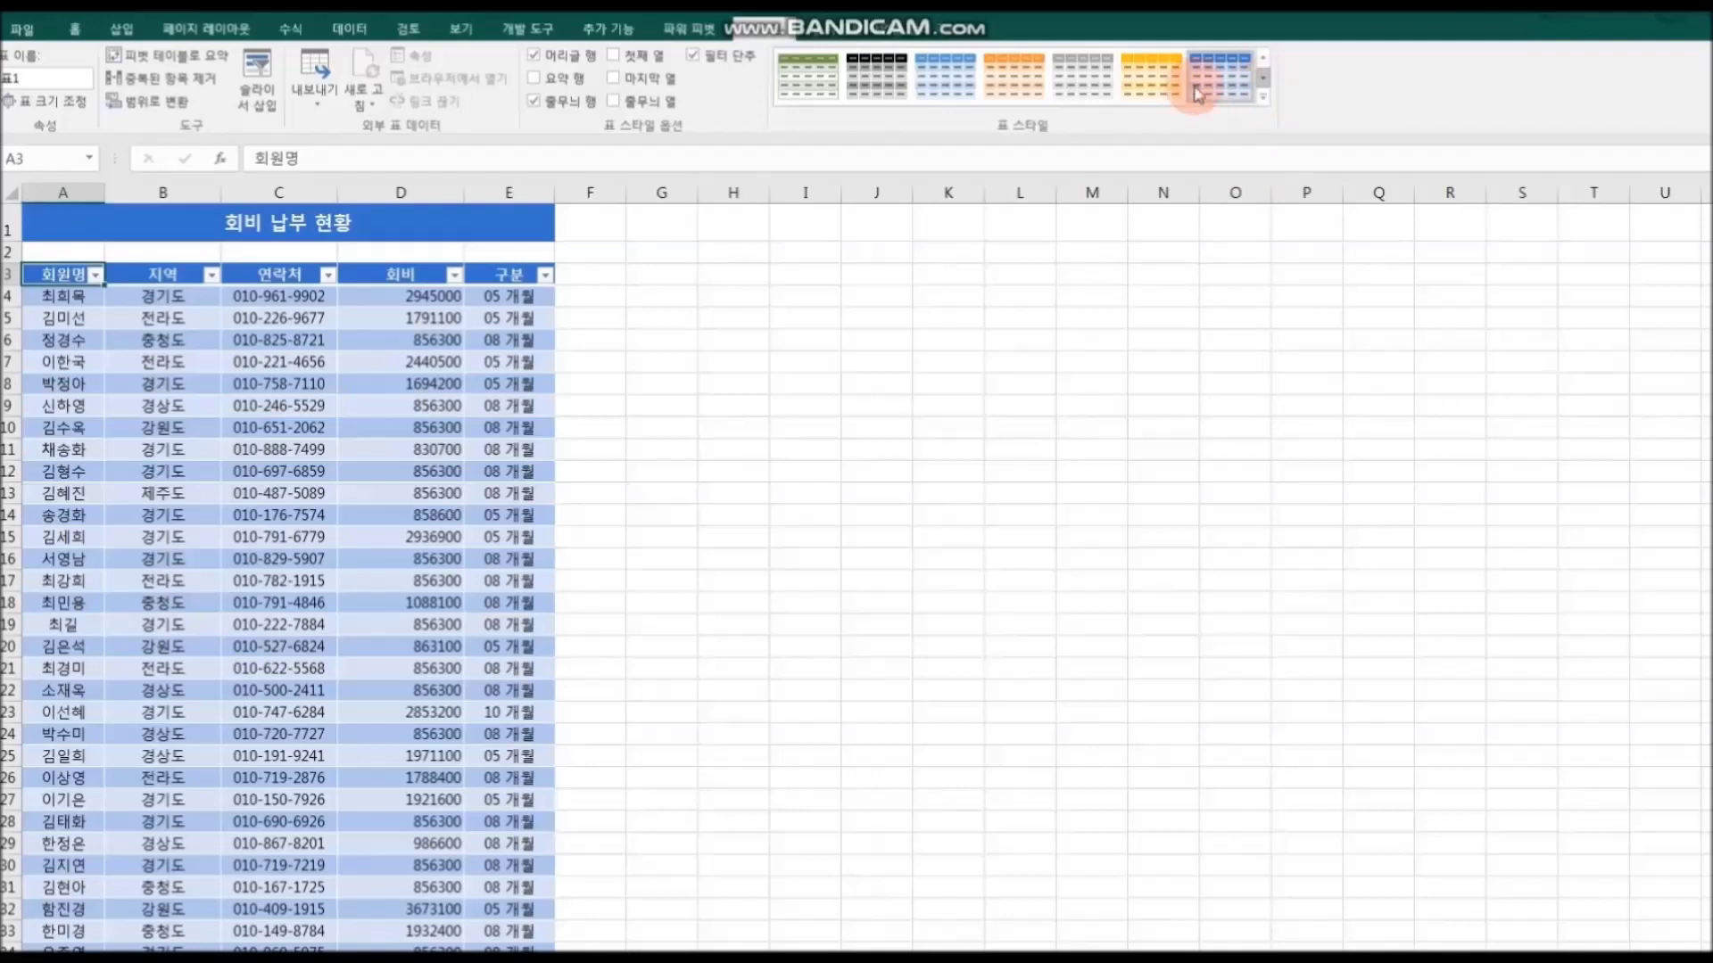
pyautogui.click(945, 85)
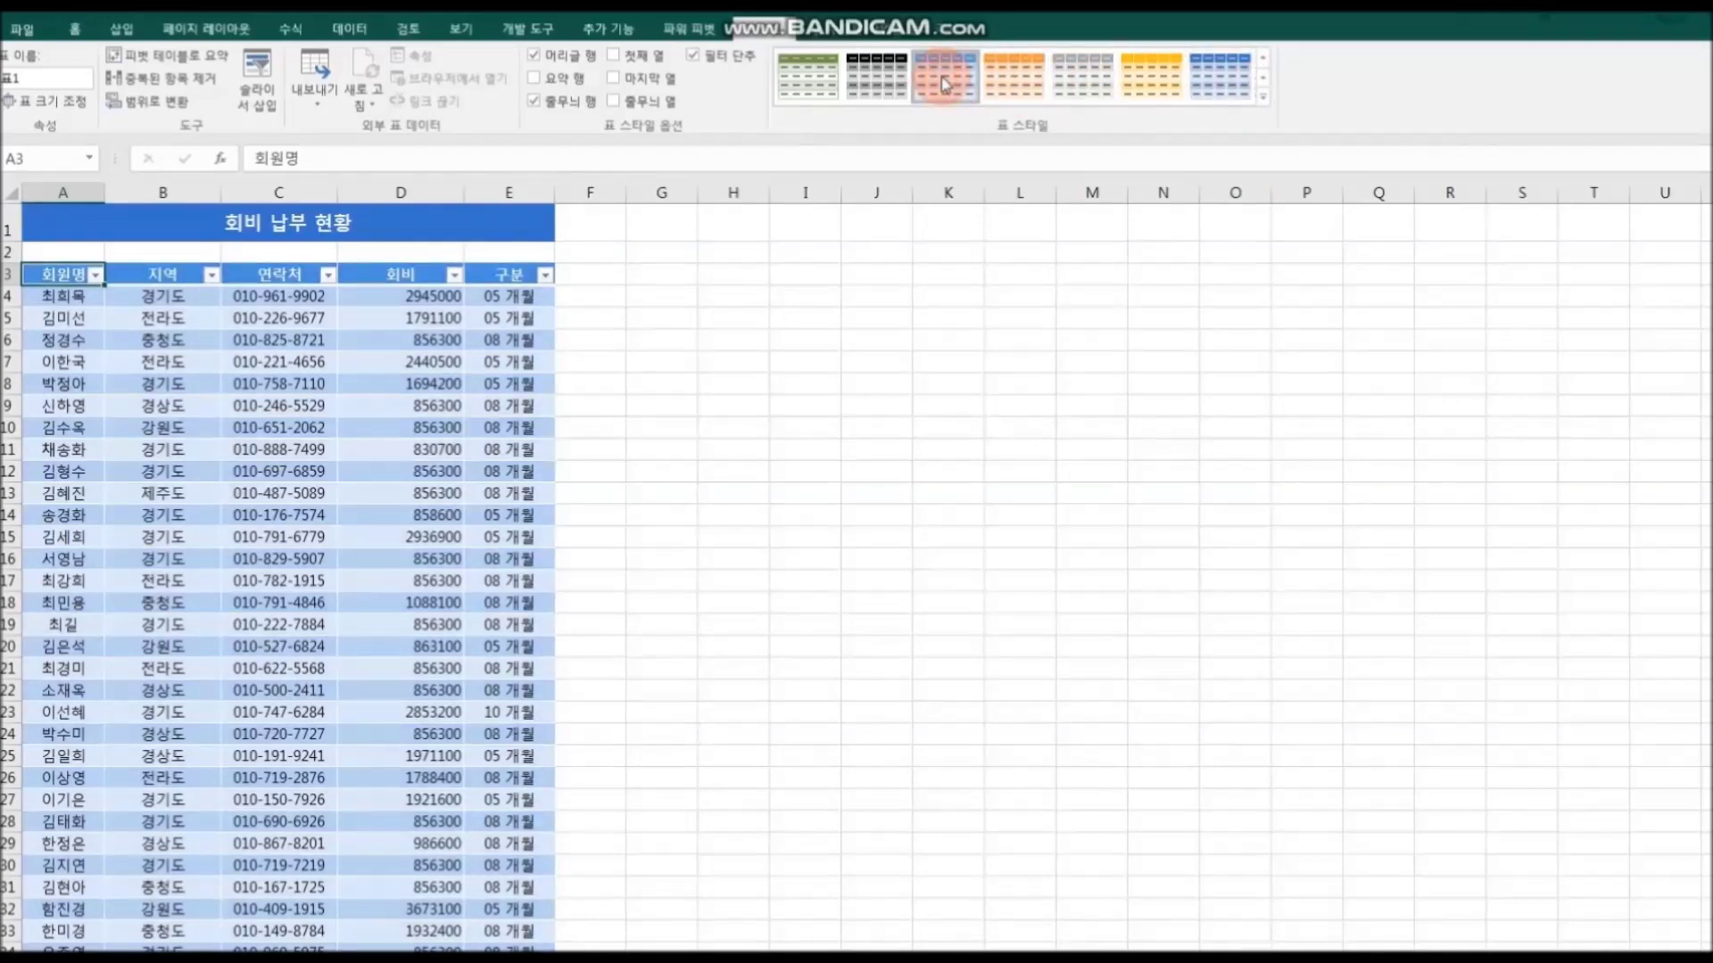
pyautogui.click(1262, 82)
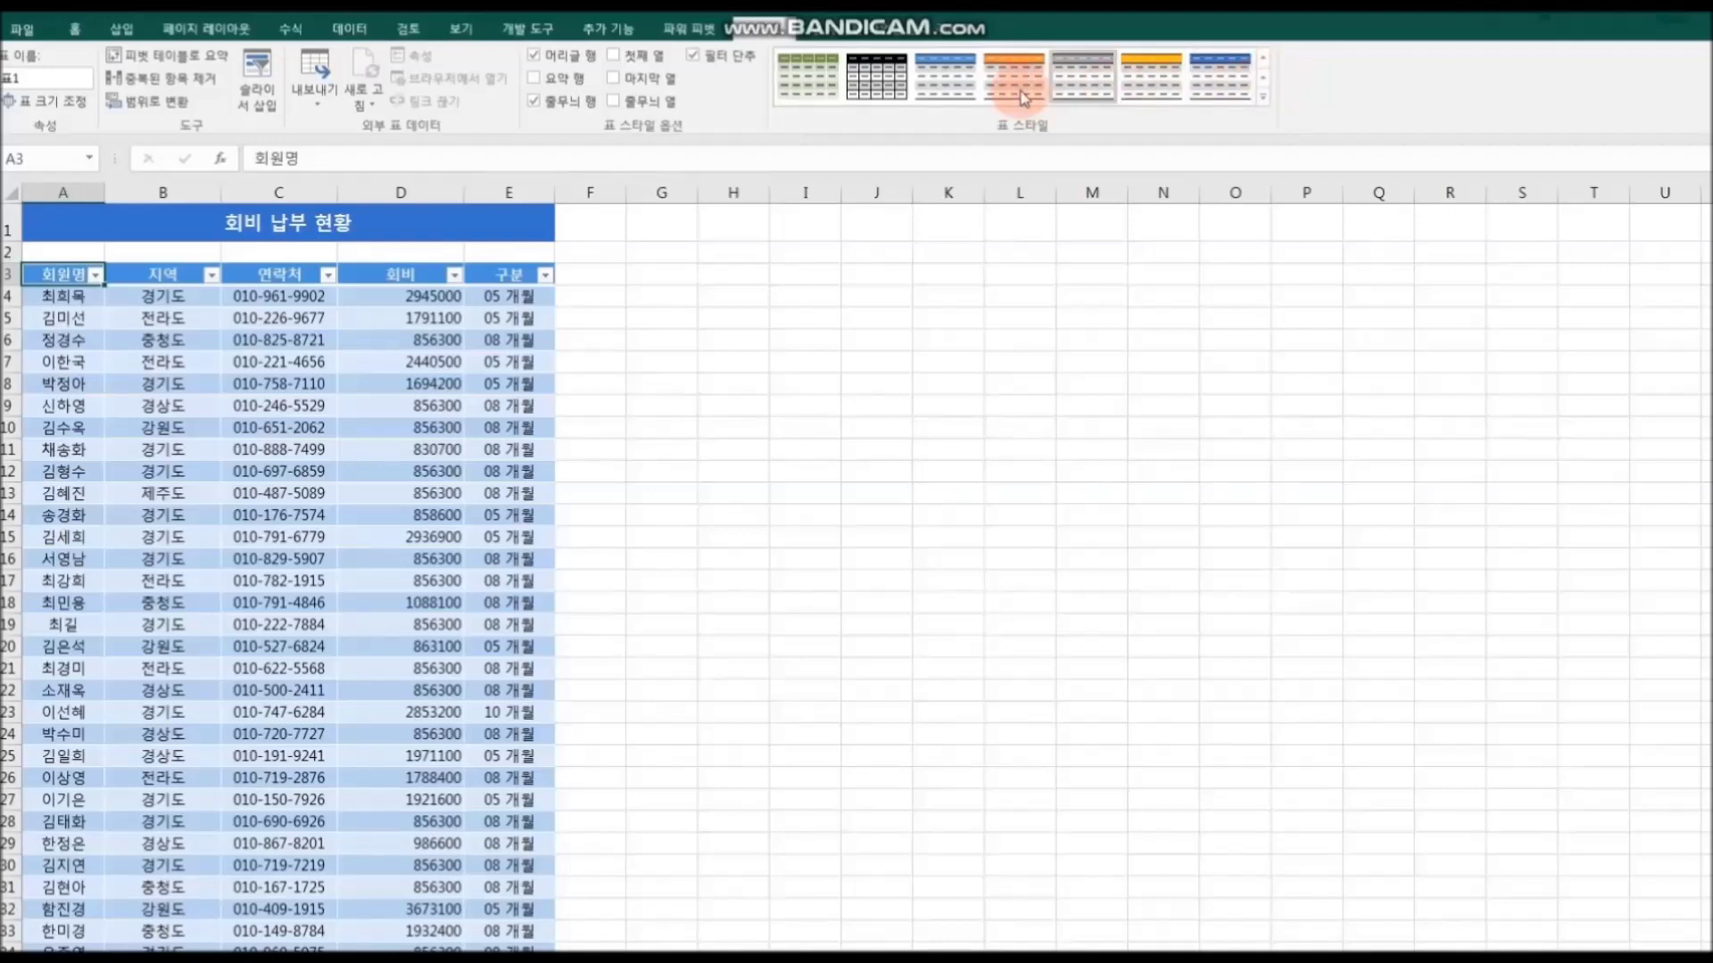
pyautogui.click(1234, 84)
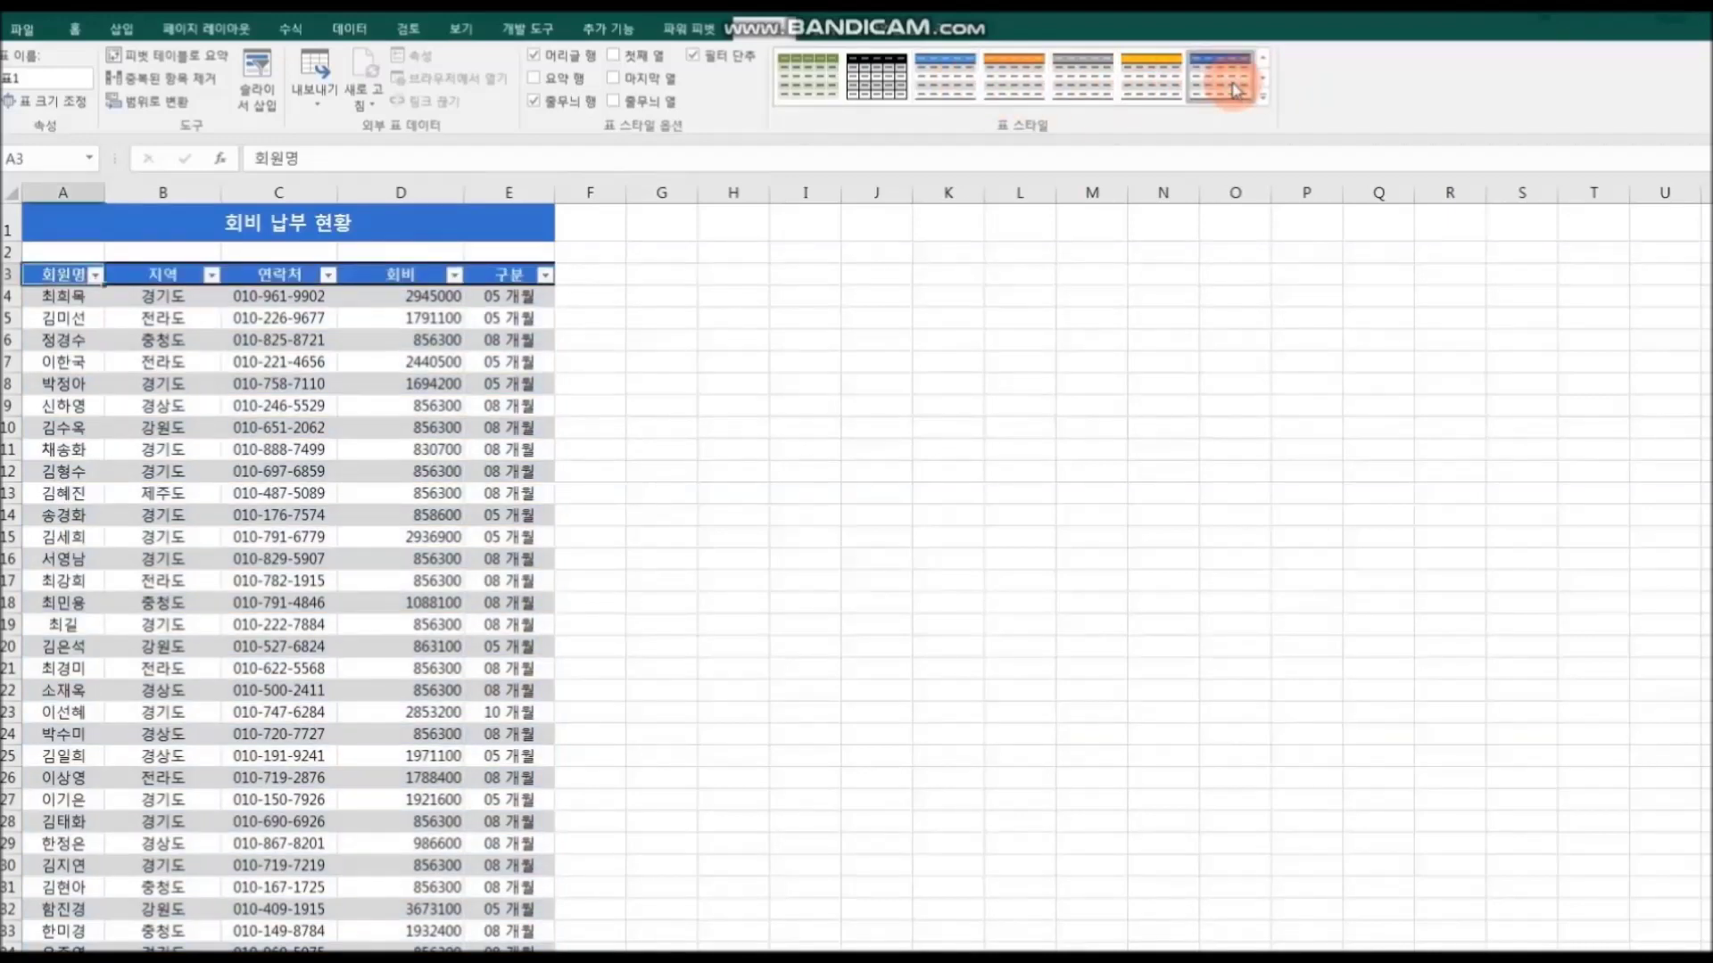
pyautogui.click(1263, 81)
pyautogui.click(1236, 80)
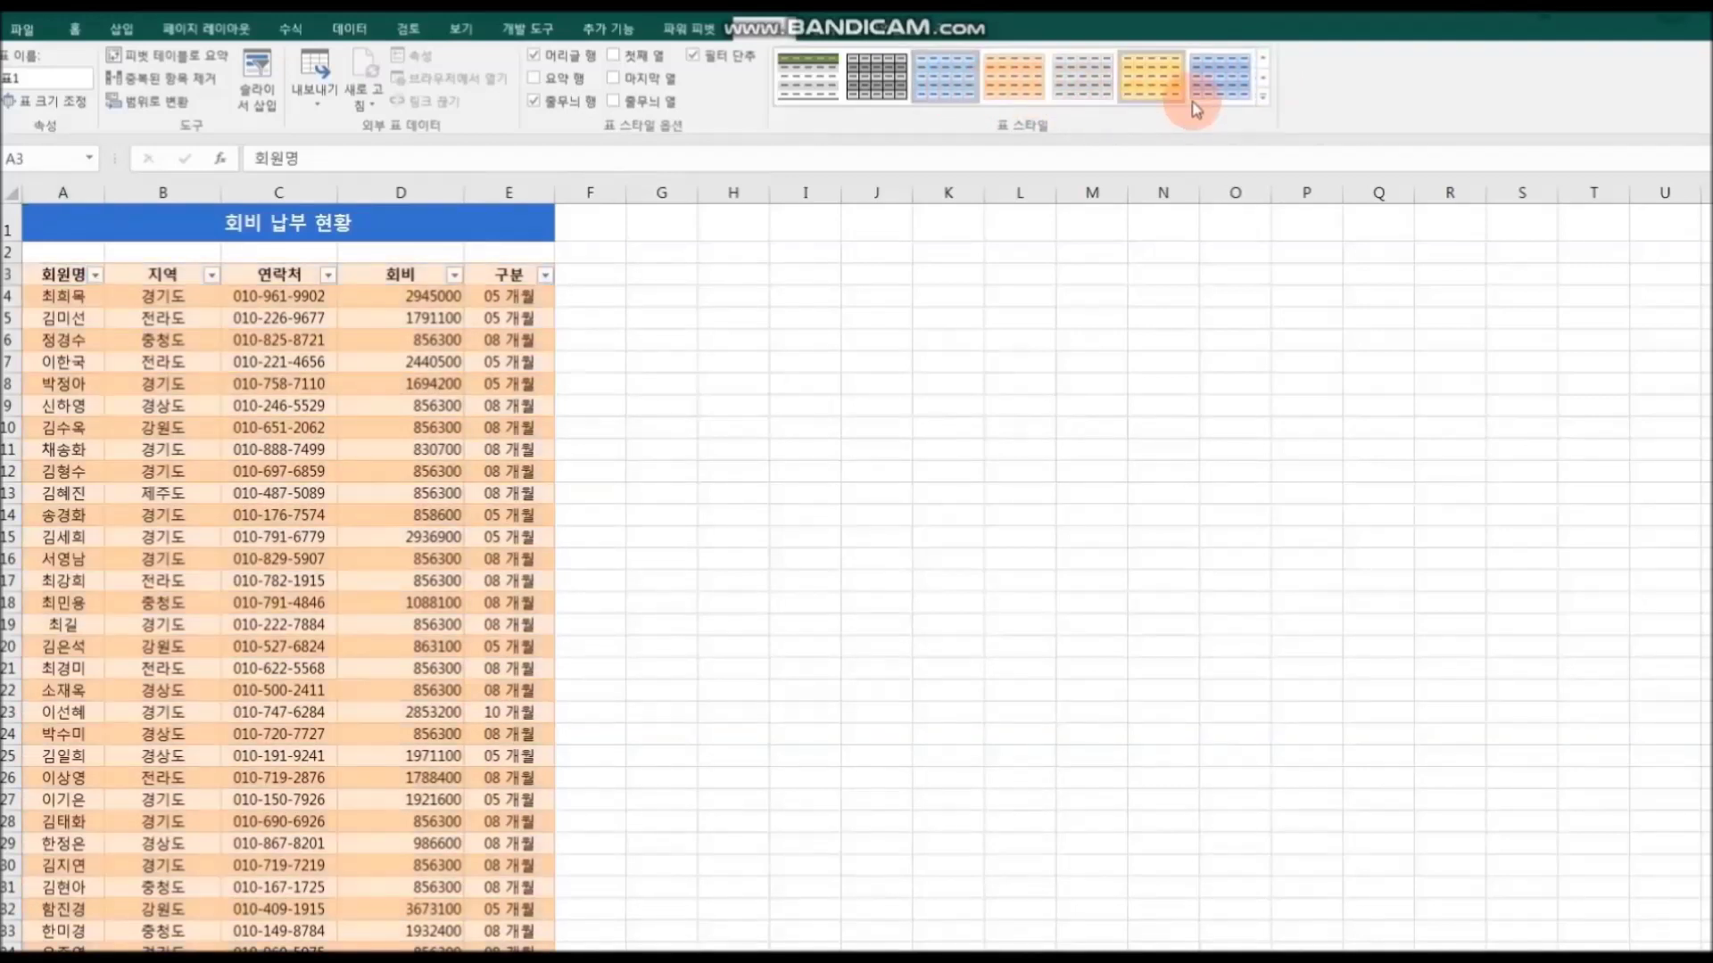
# Step: Apply the table style with a light blue header, black border lines and grey banded rows, and turn off the header filter buttons (필터 단추)
pyautogui.click(1265, 82)
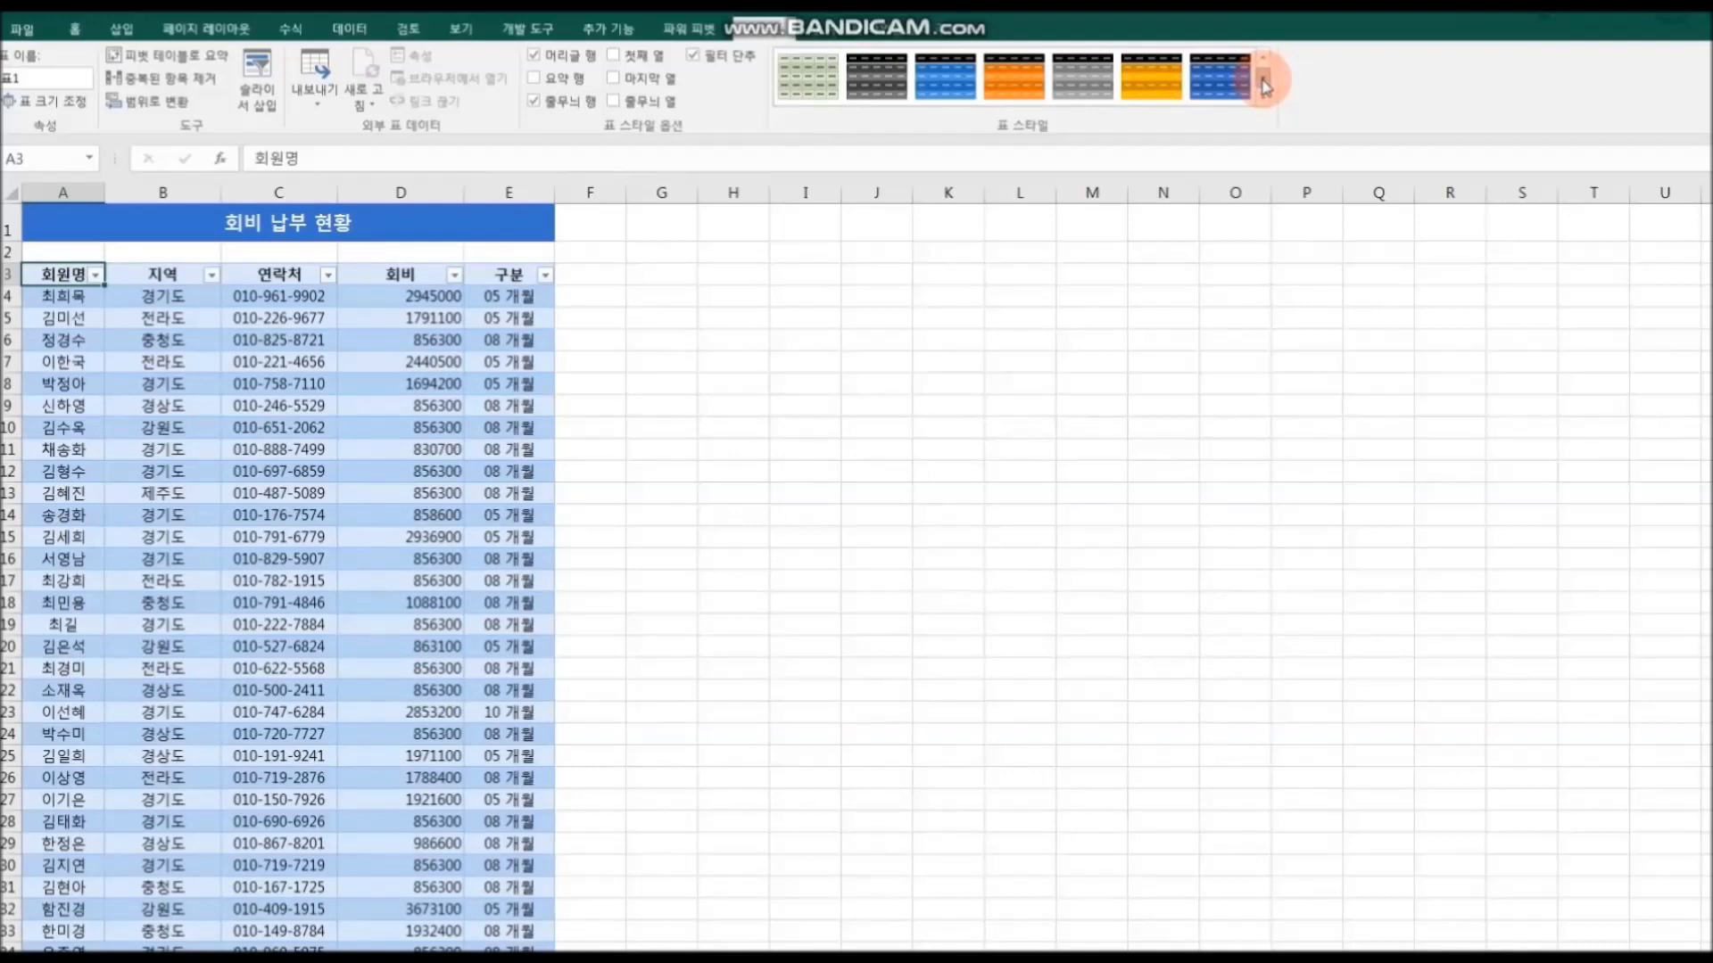
pyautogui.click(1265, 85)
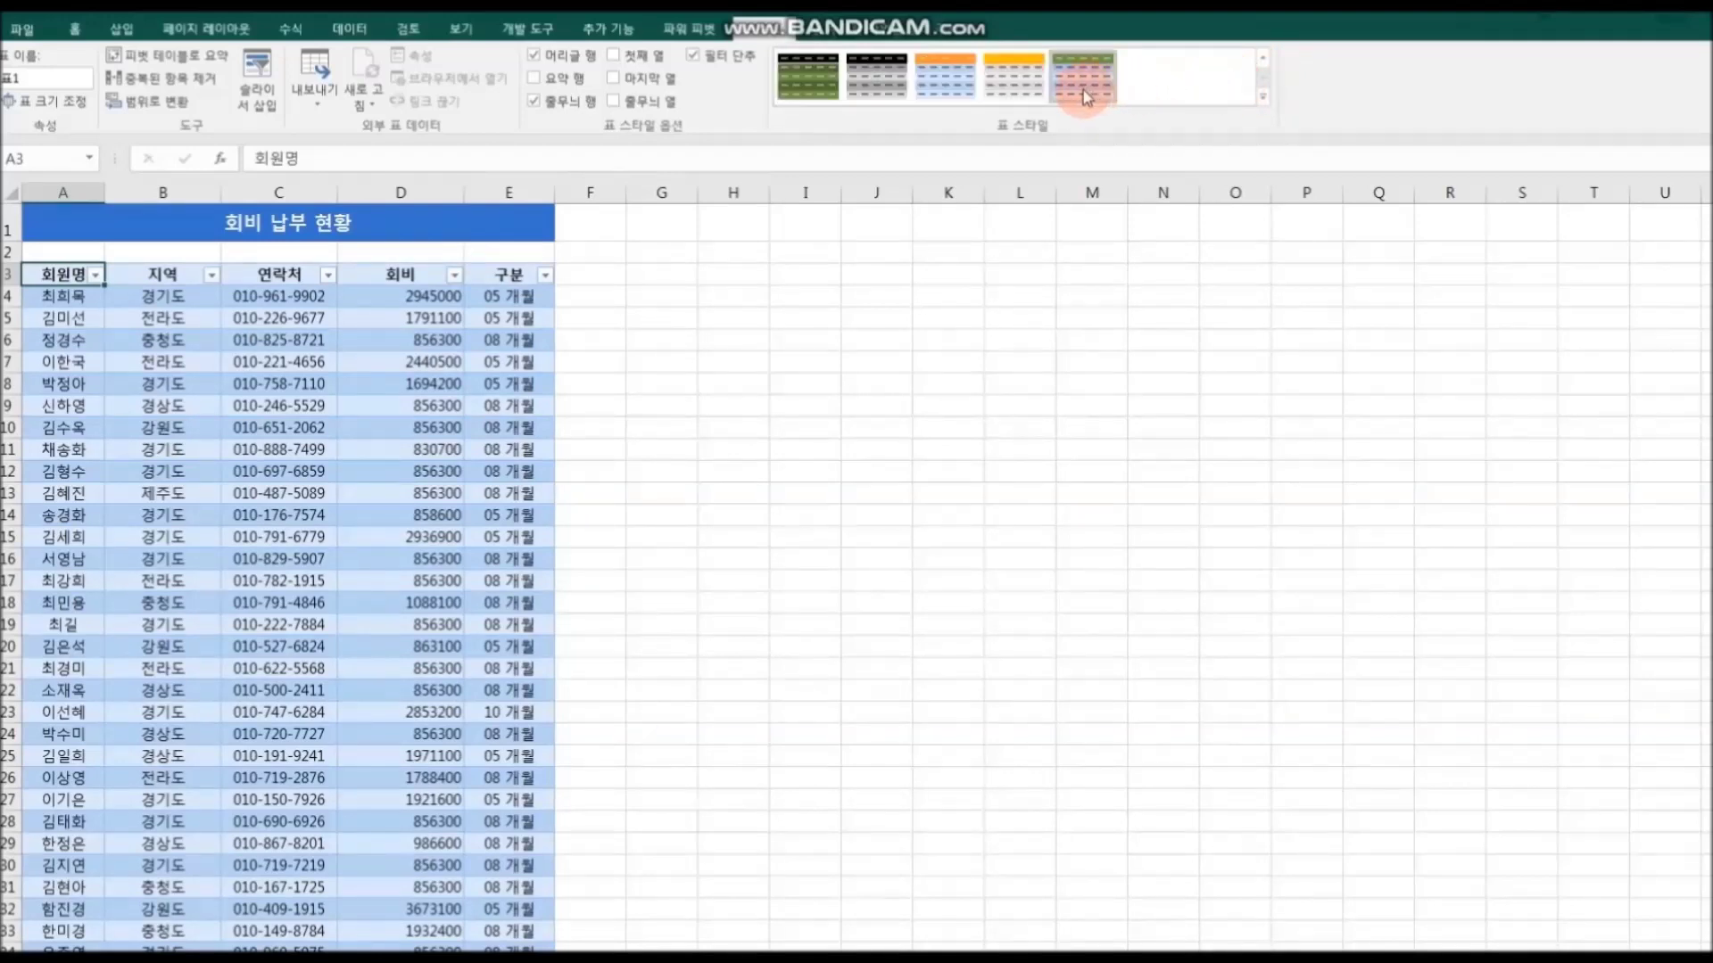
pyautogui.click(1263, 60)
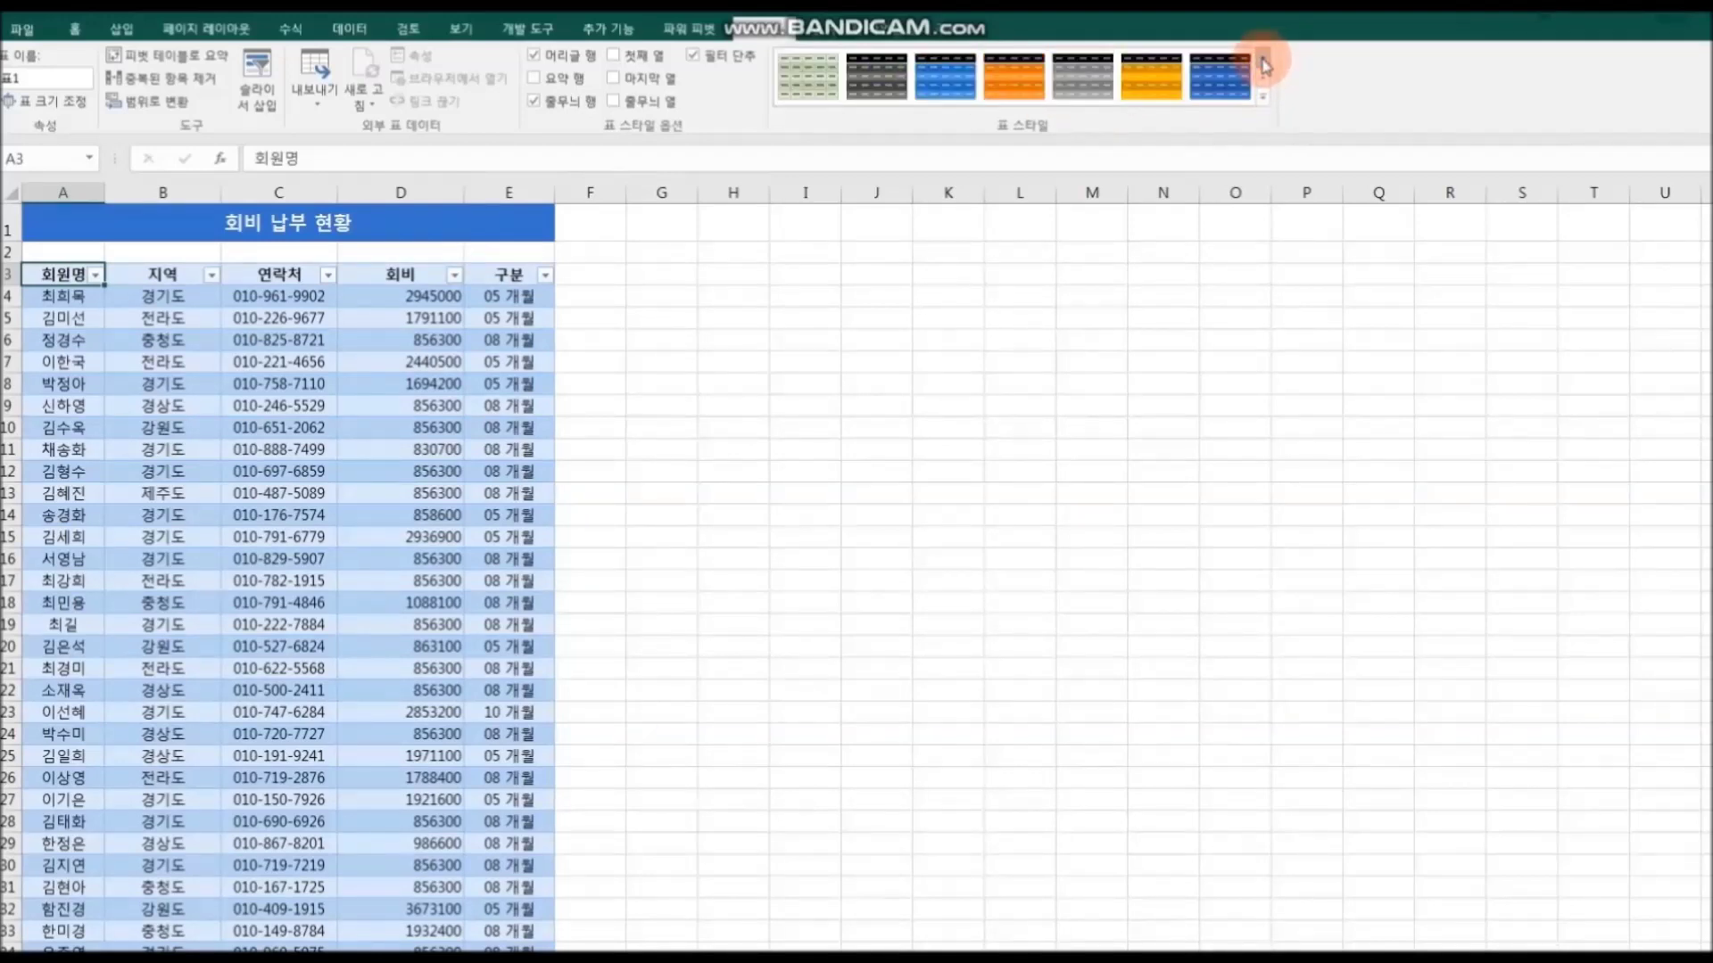
pyautogui.click(1263, 61)
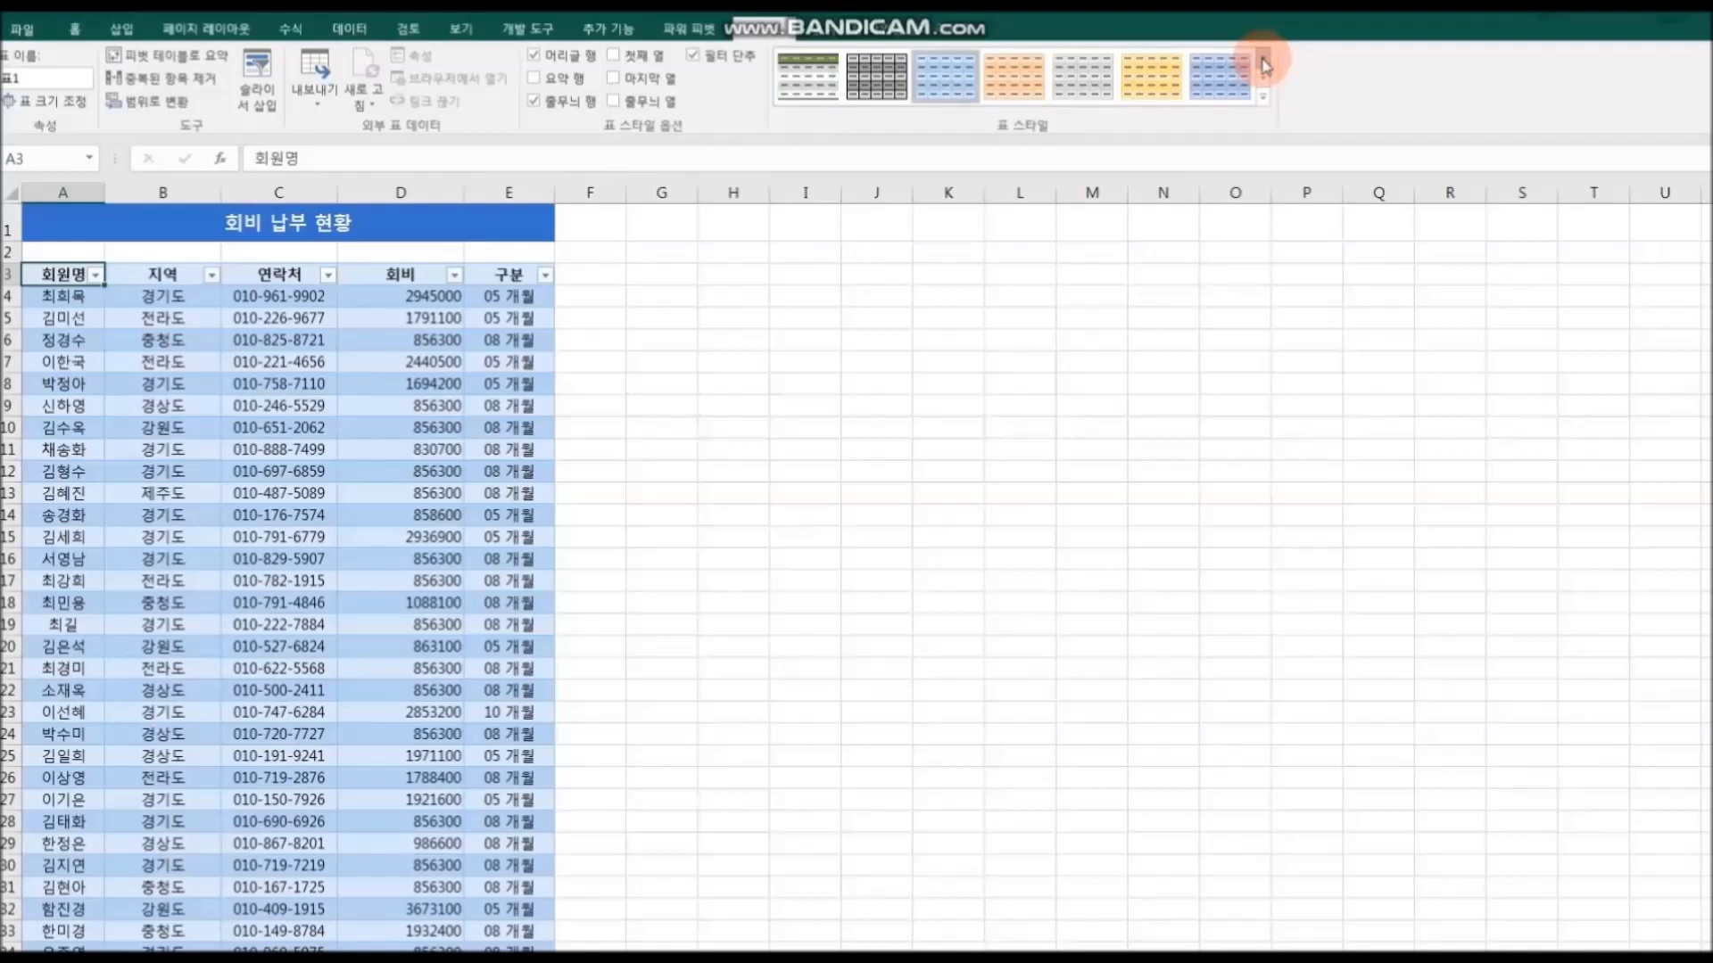
pyautogui.click(1263, 63)
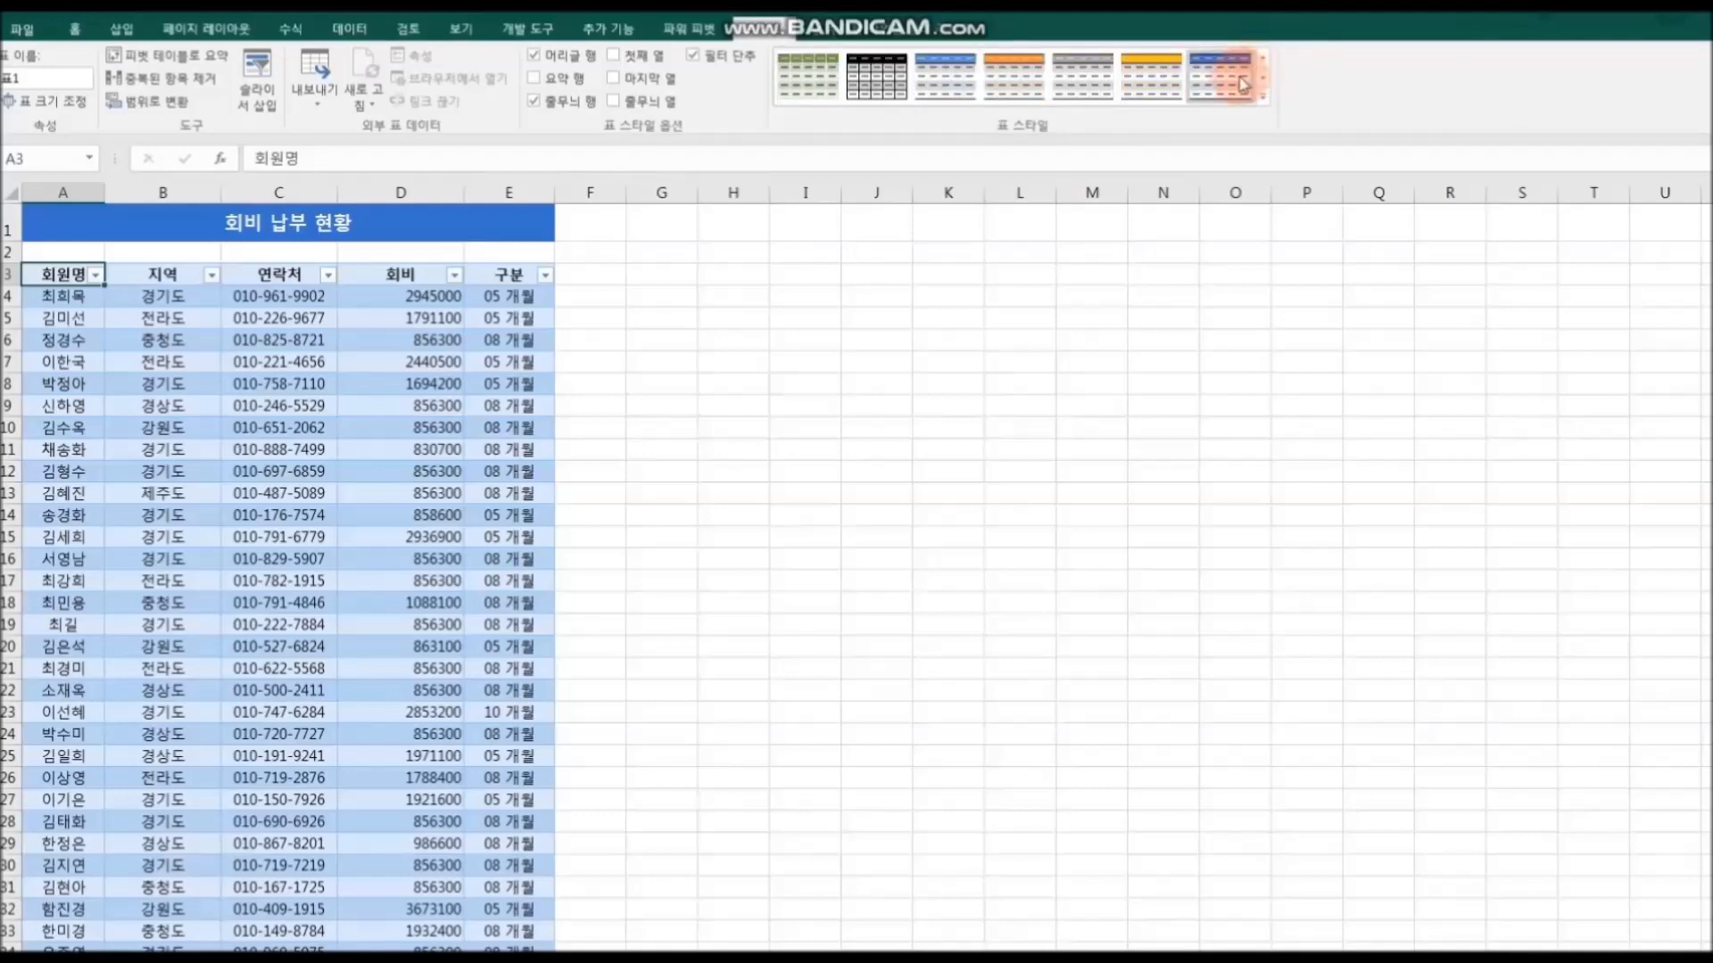
pyautogui.click(955, 83)
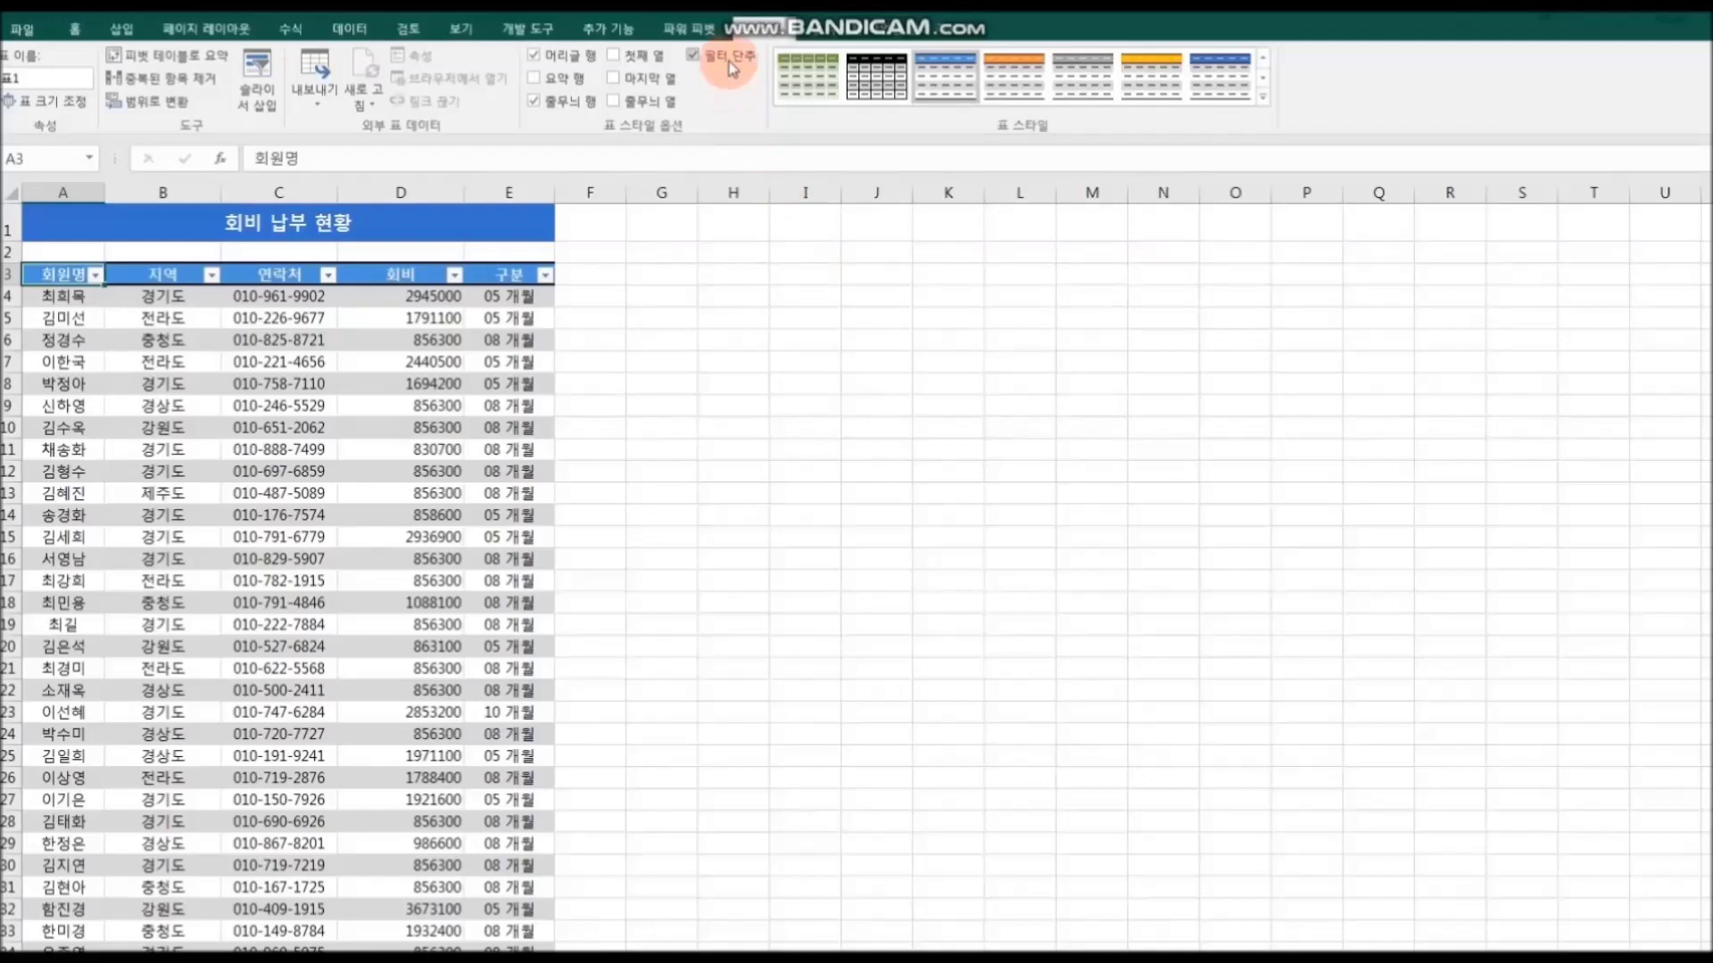
pyautogui.click(693, 56)
pyautogui.click(849, 402)
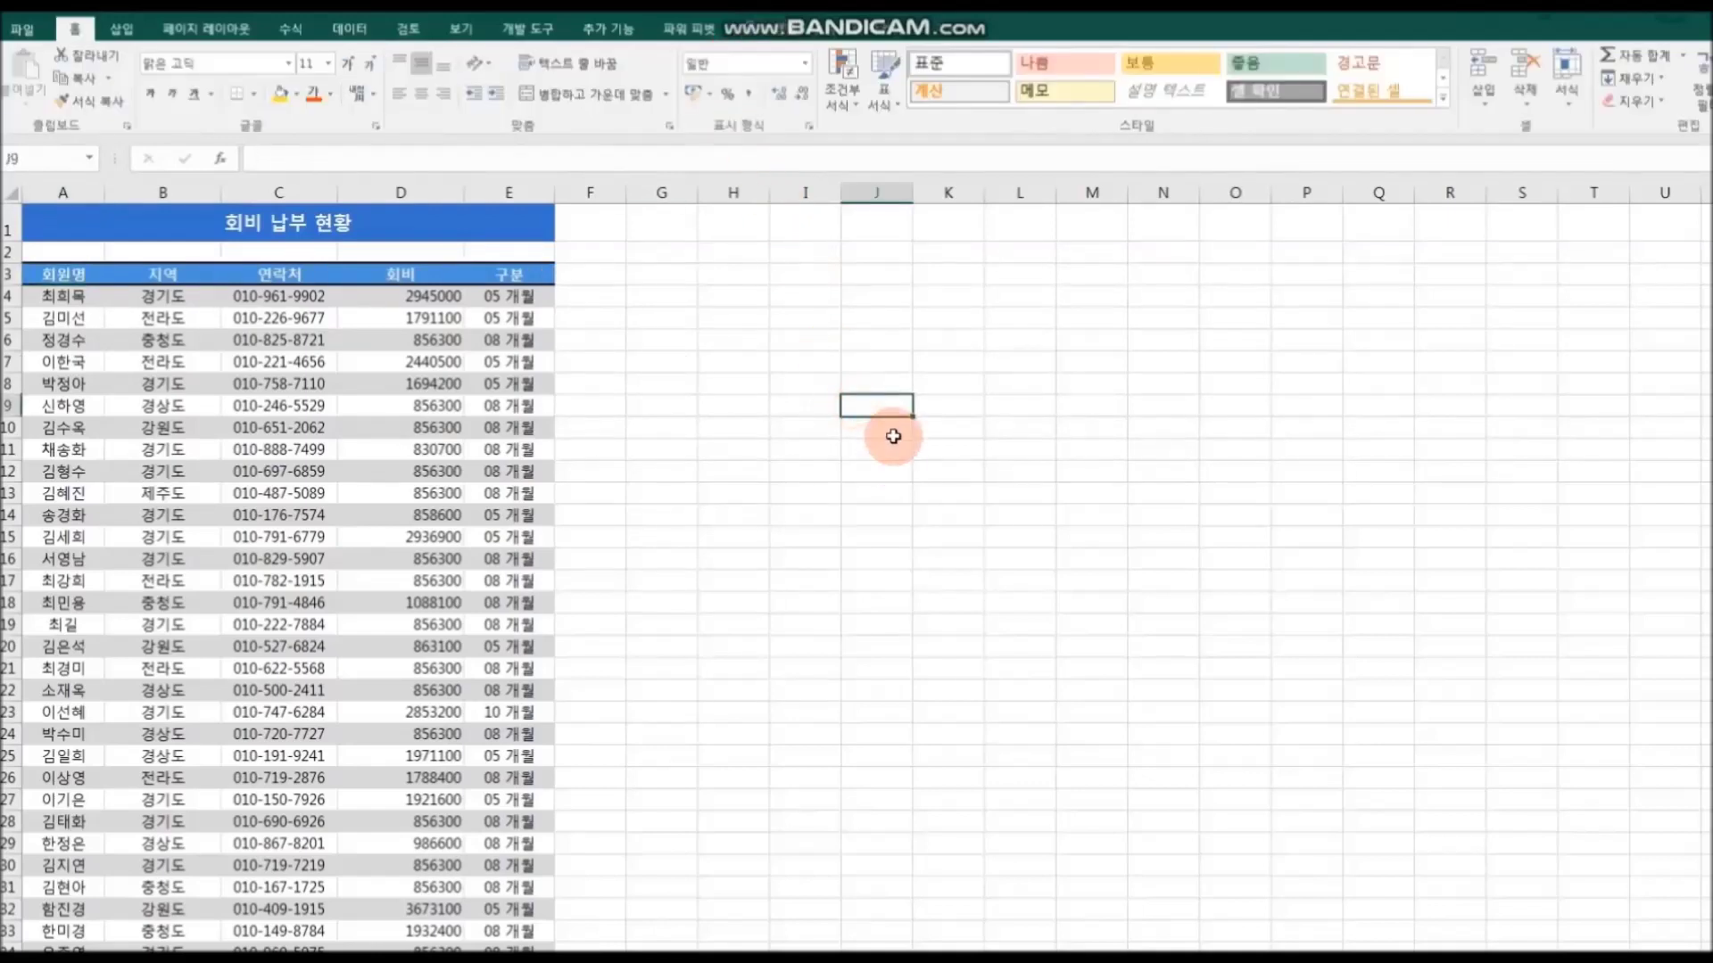